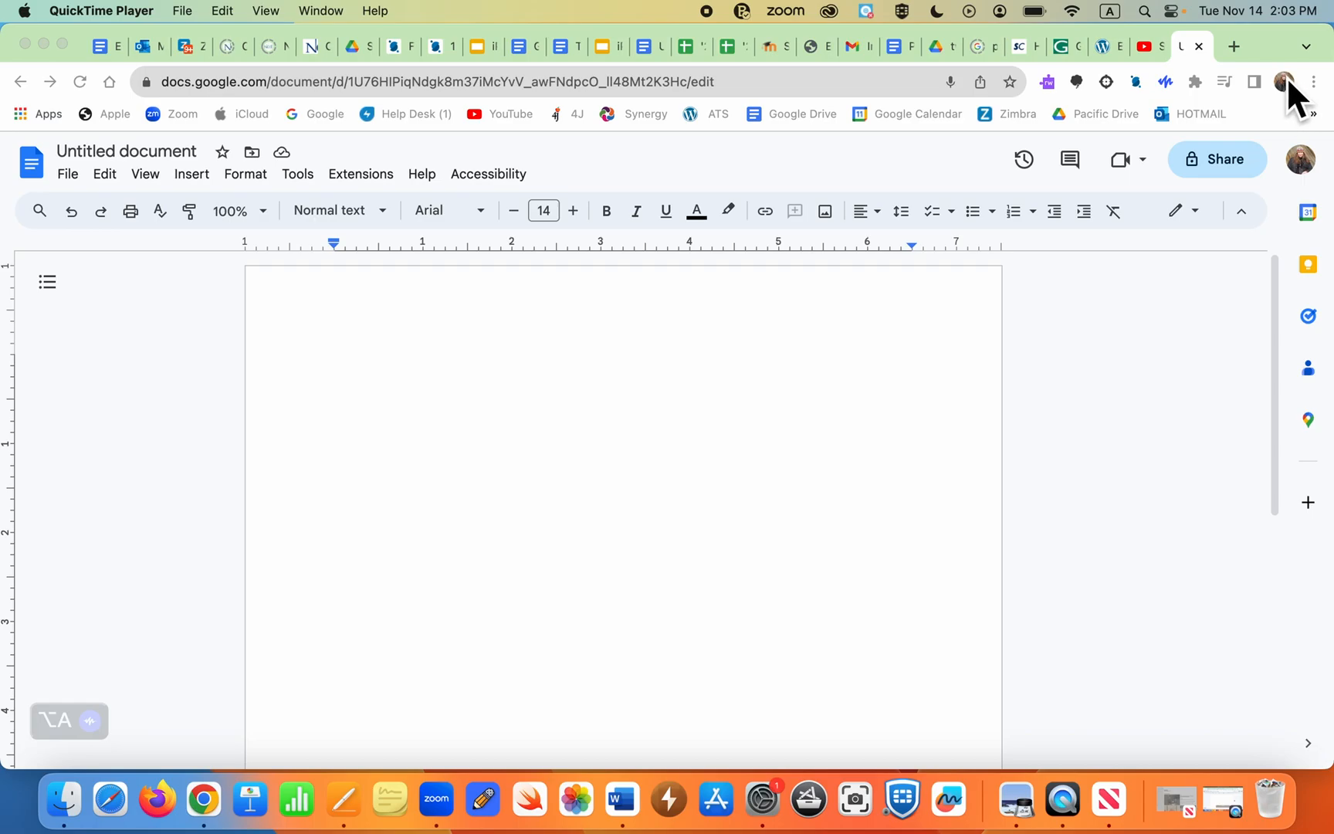
# Step: Check the browser profile's sync status and turn on the Co:Writer extension for the document
pyautogui.click(1284, 79)
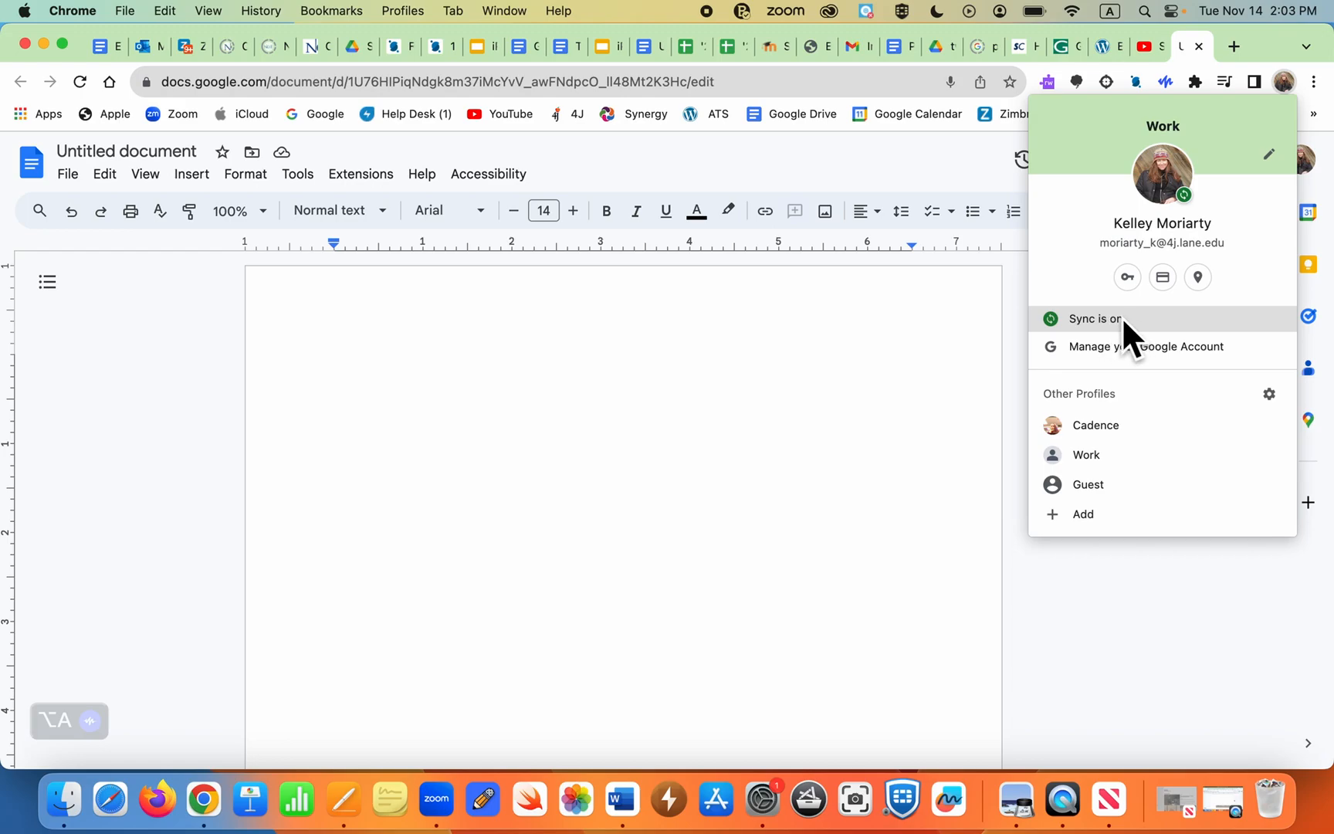
pyautogui.click(1062, 610)
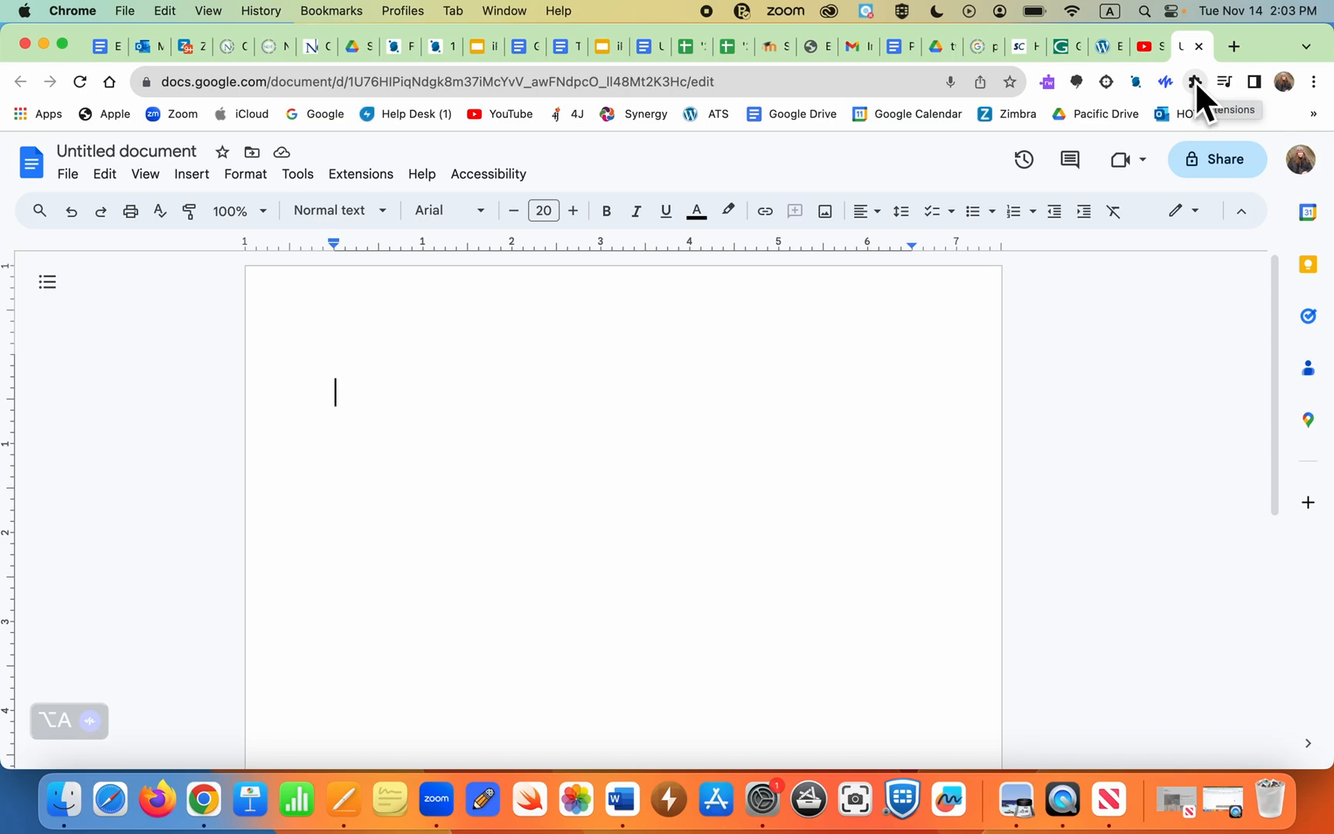
pyautogui.click(1077, 80)
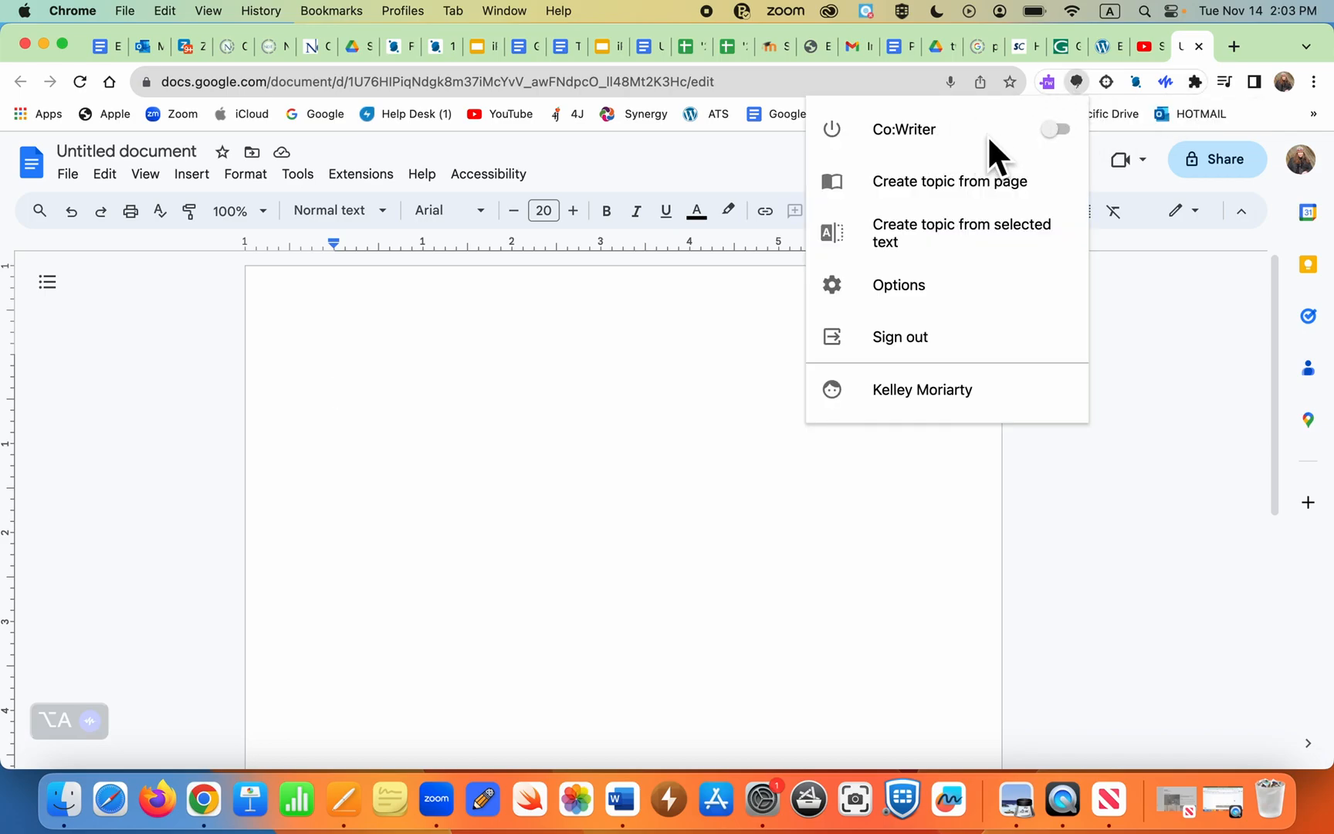
pyautogui.click(1058, 130)
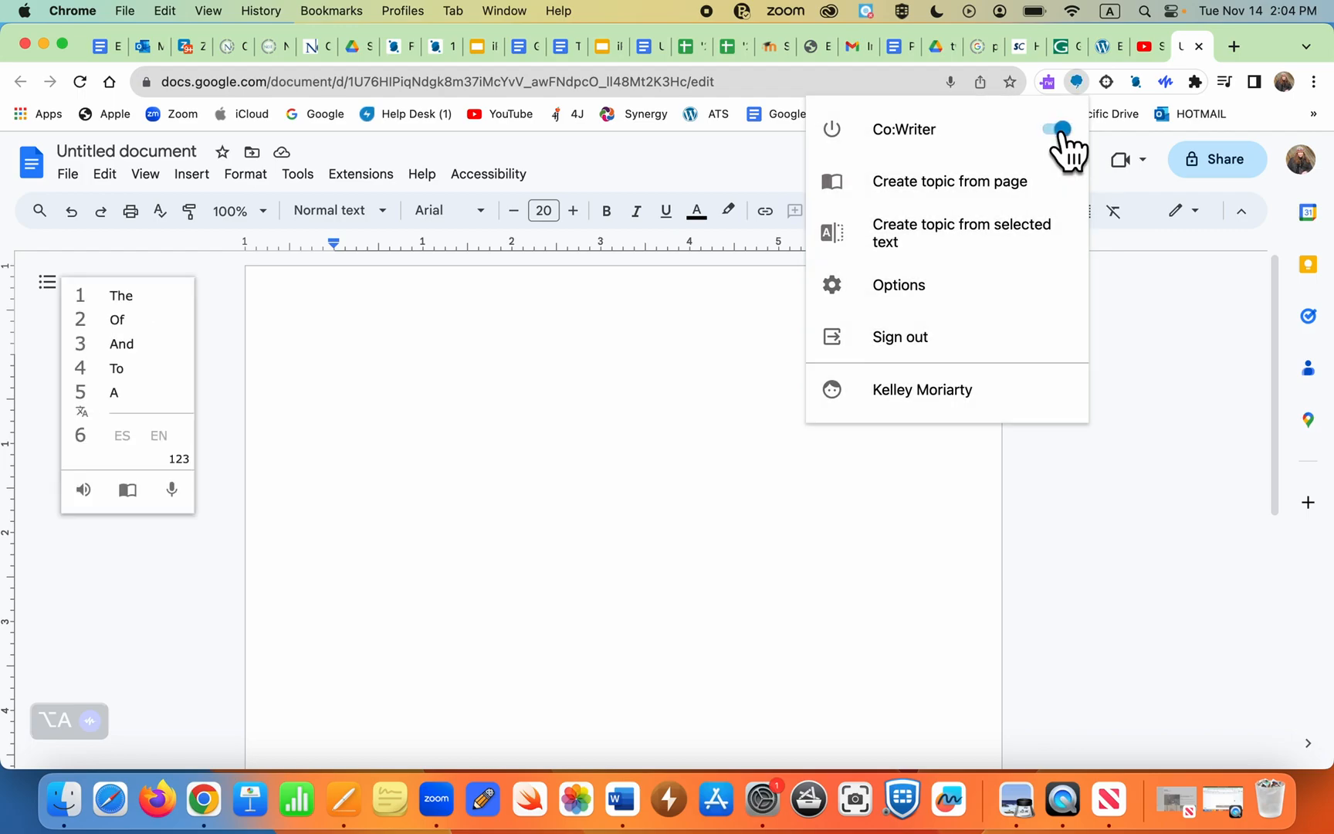
# Step: Set Co:Writer's number of guesses to 9, review its remaining options, and return to the document
pyautogui.click(912, 296)
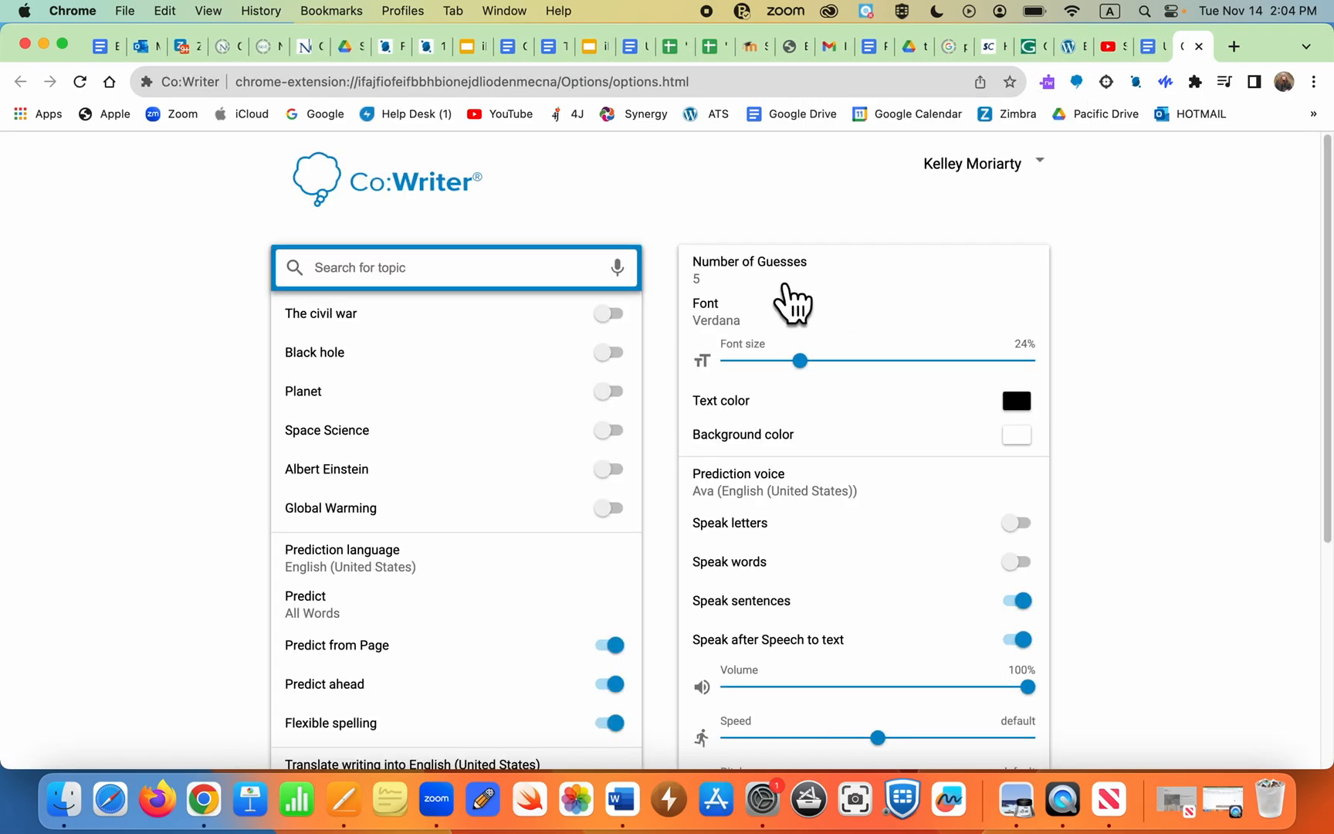
pyautogui.click(698, 279)
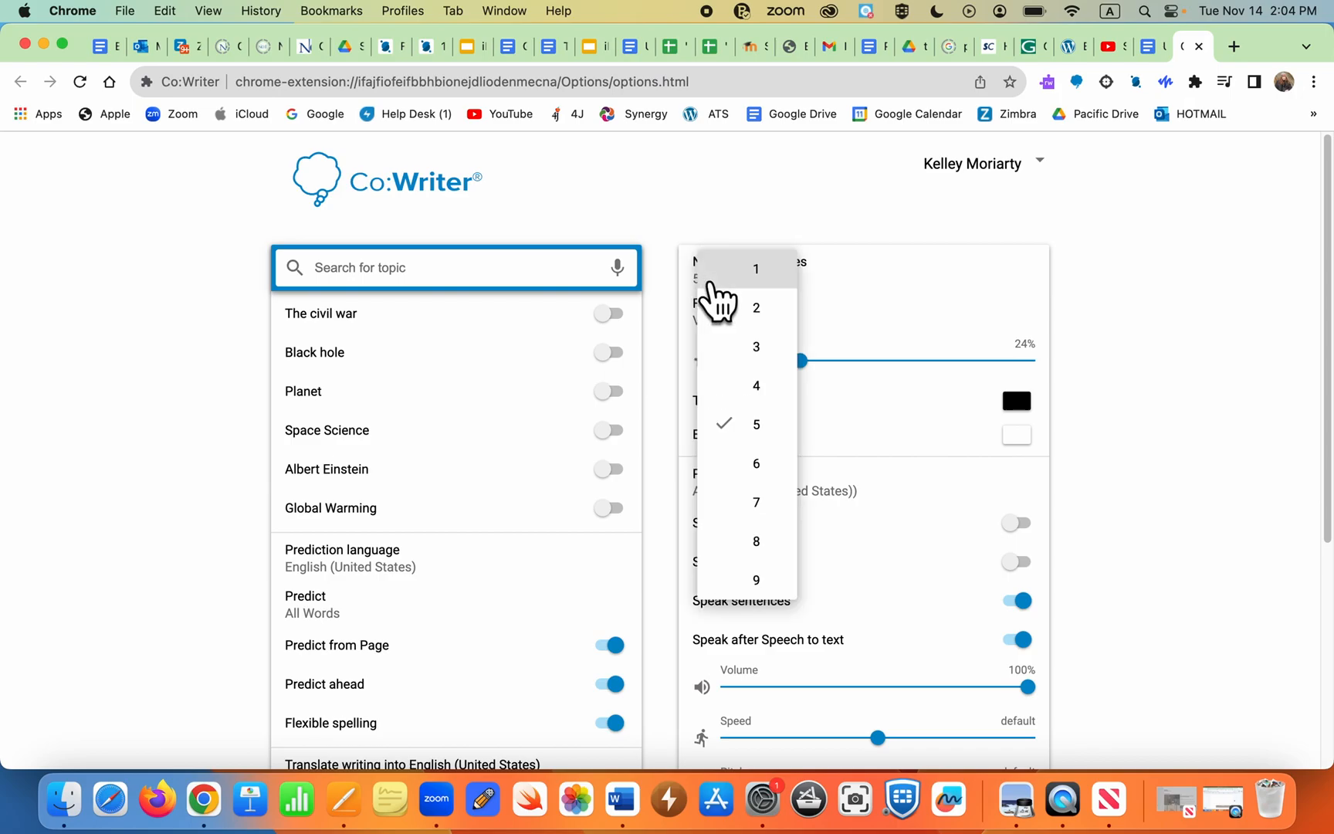
pyautogui.click(771, 580)
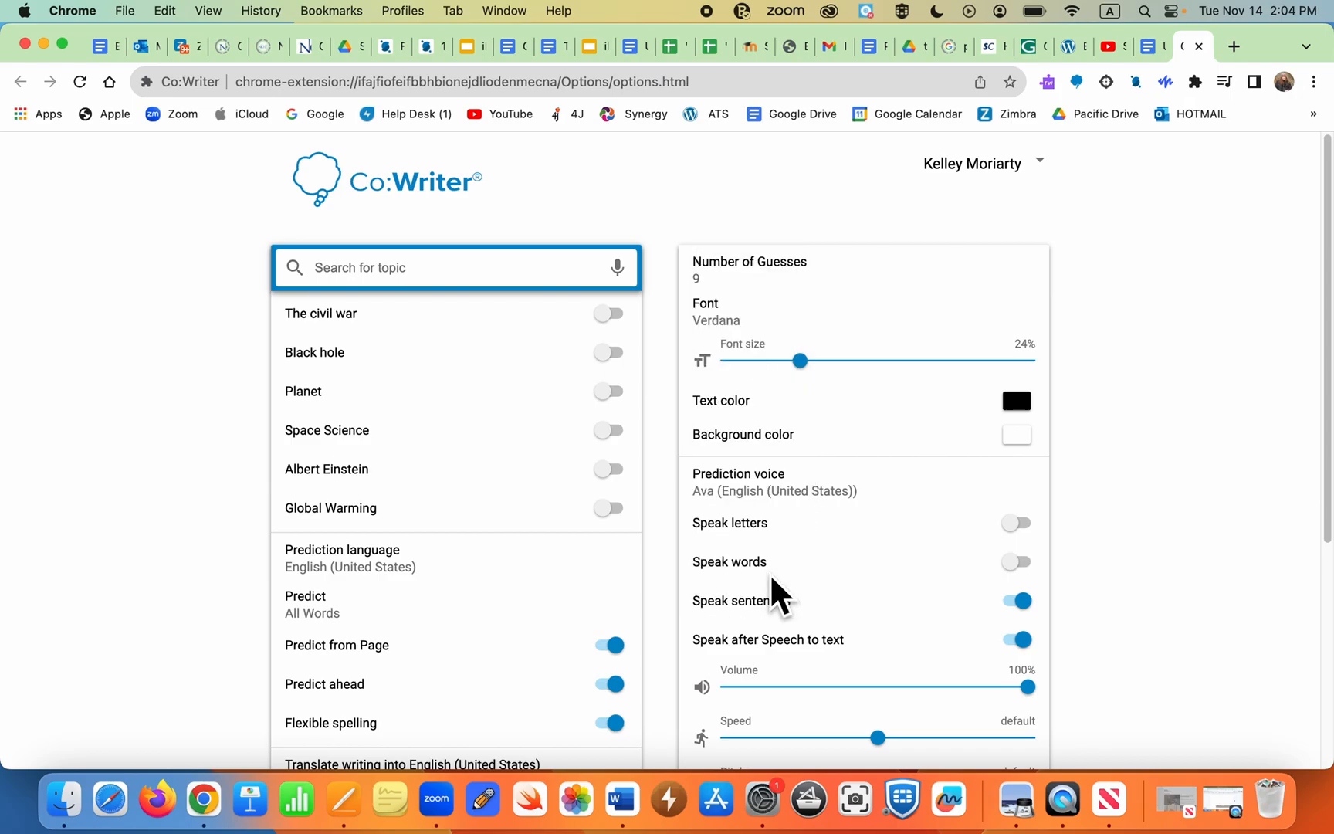
pyautogui.scroll(-5, 530, 504)
pyautogui.scroll(-1, 530, 504)
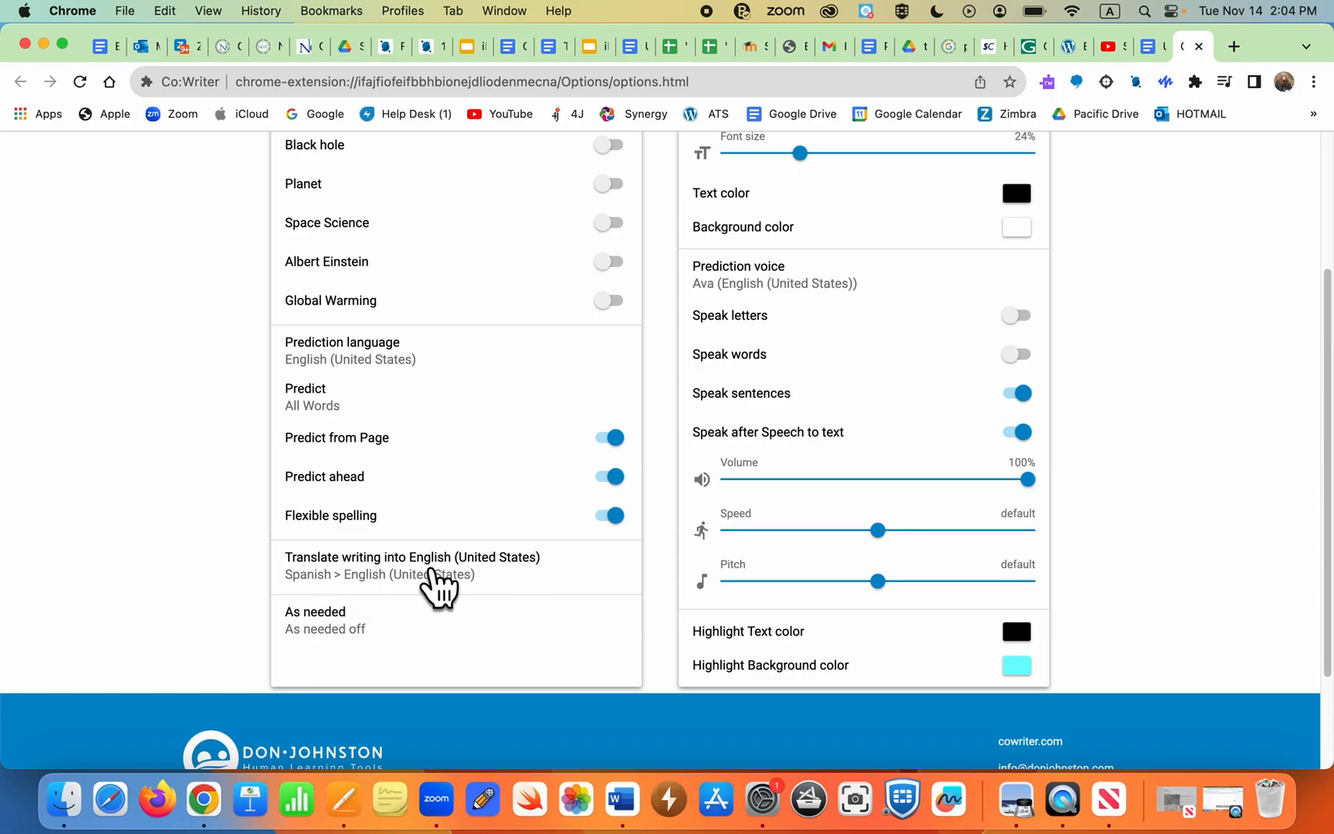
pyautogui.click(1146, 48)
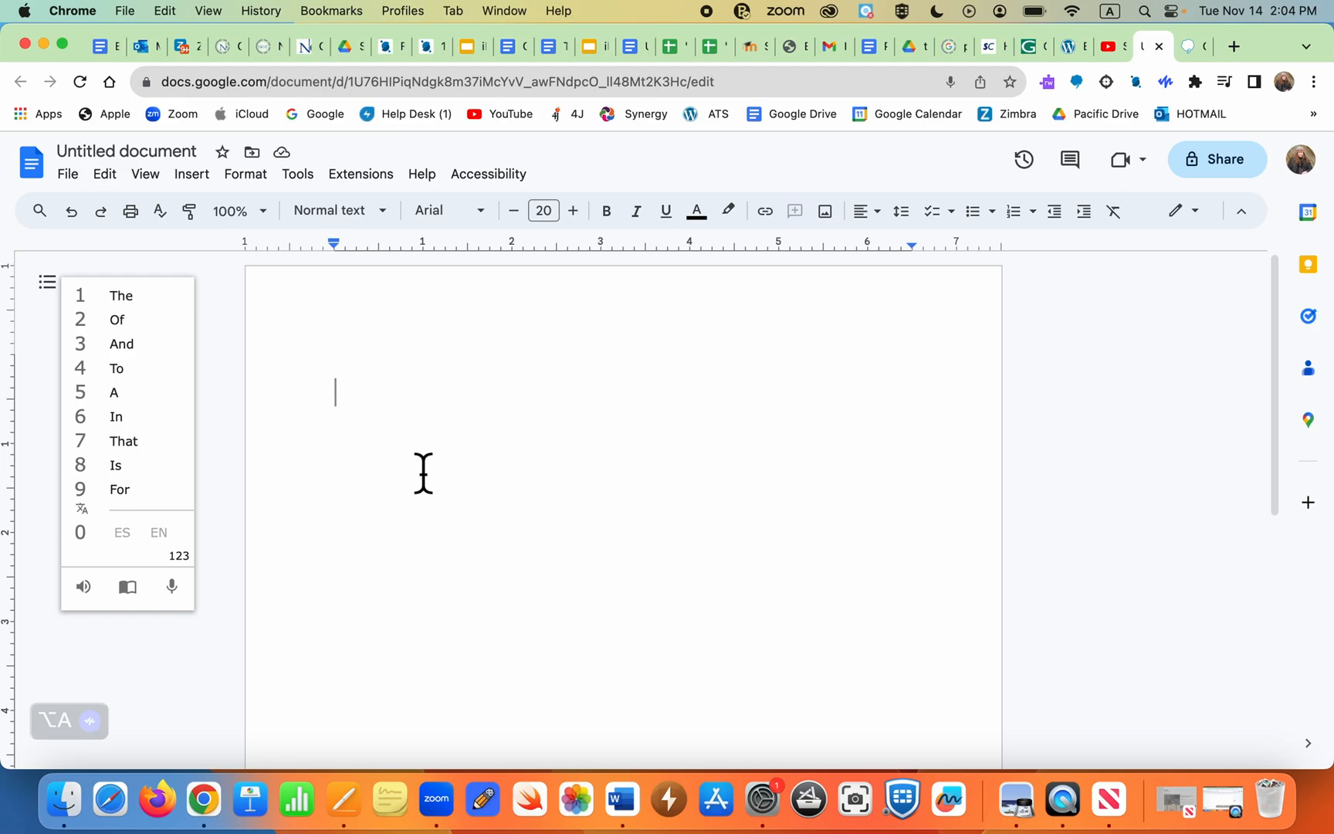
# Step: Write "I want to go to school.", picking the predicted word "want" and replacing "escuela" with its suggested English translation
pyautogui.write('I')
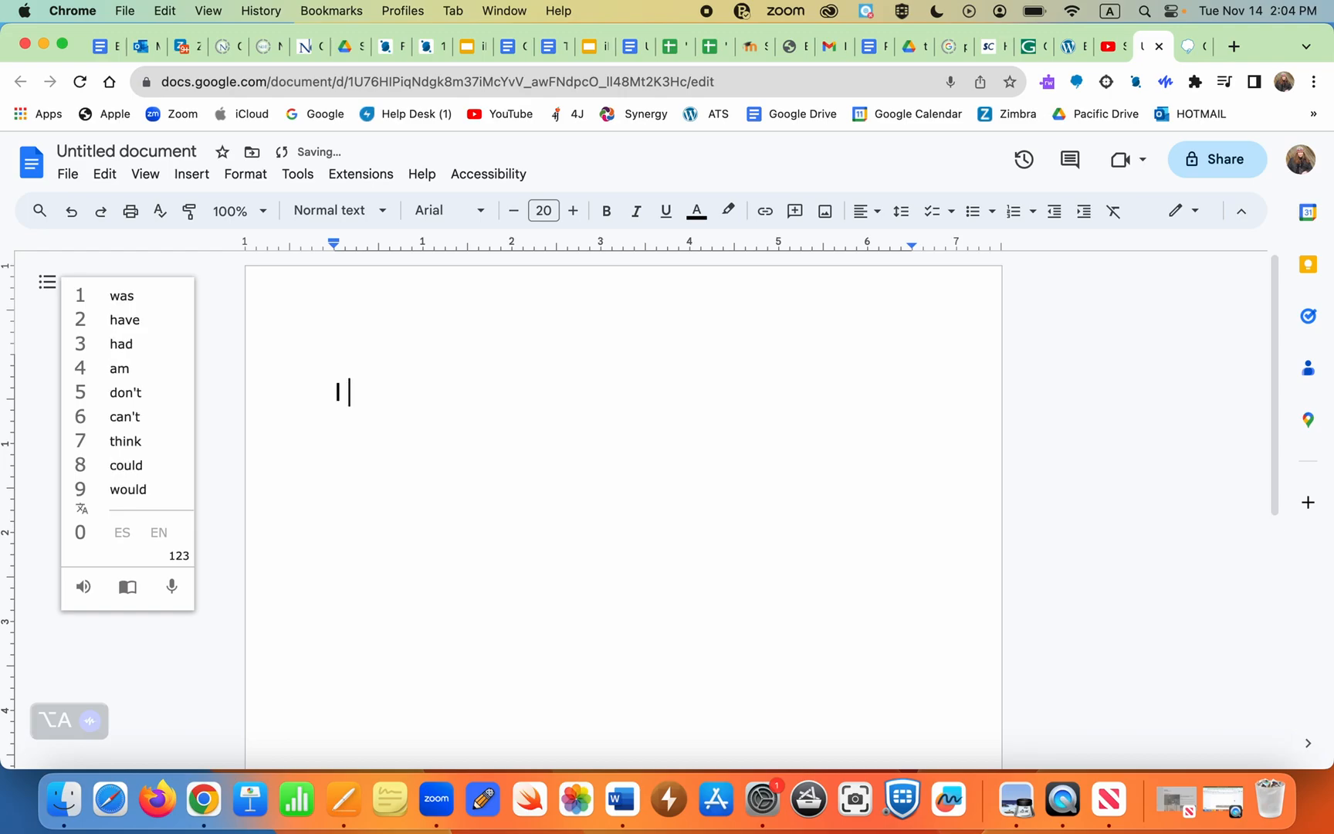
pyautogui.write(' w')
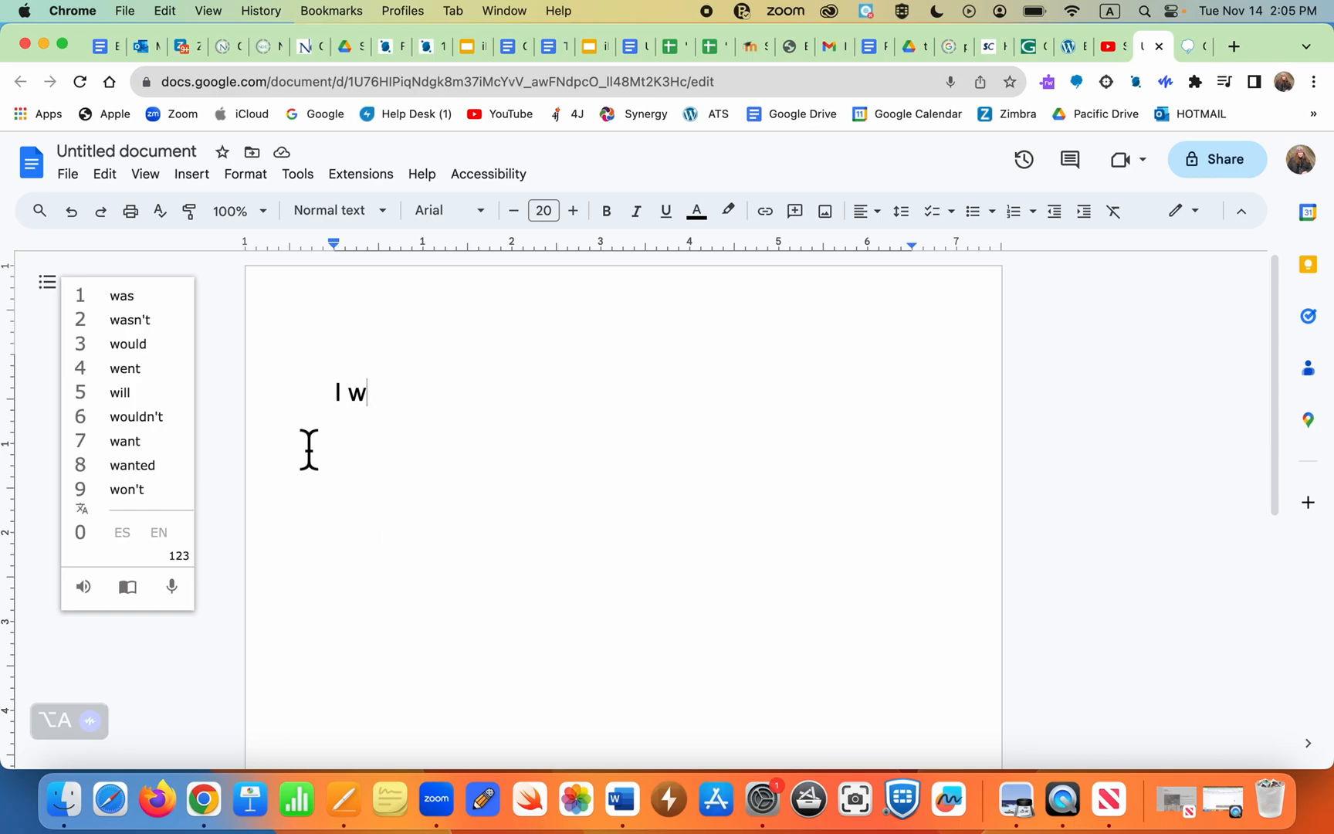
pyautogui.click(137, 440)
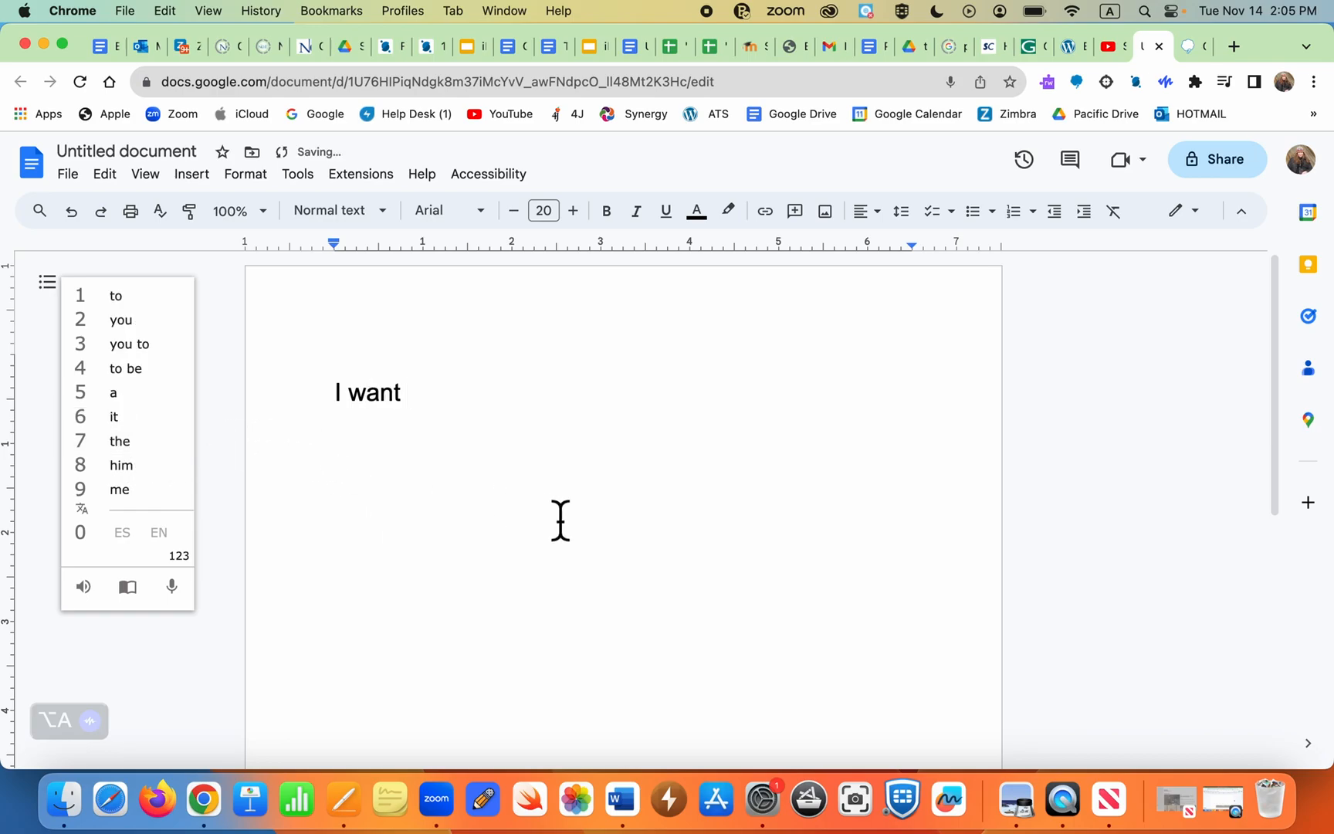
pyautogui.write('to go to')
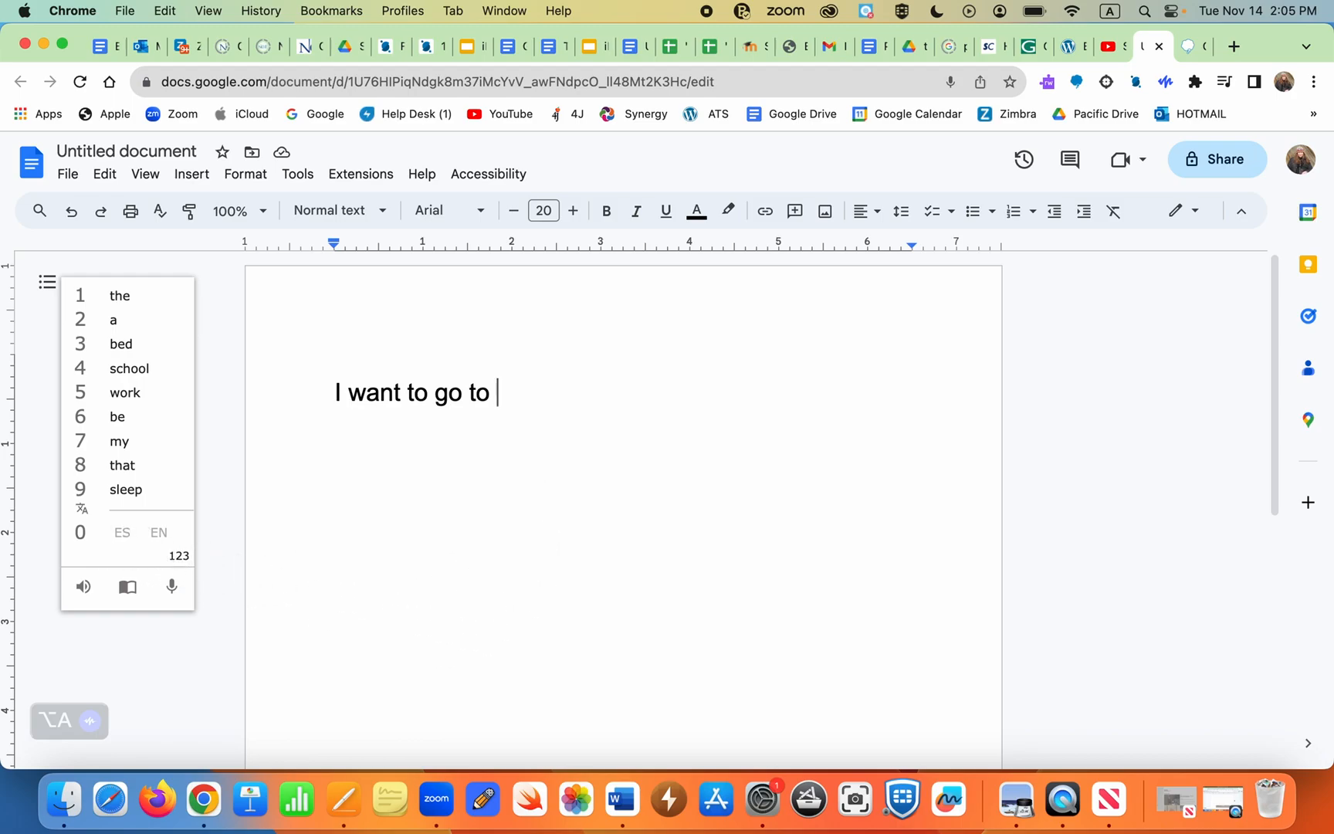
pyautogui.write('escuela')
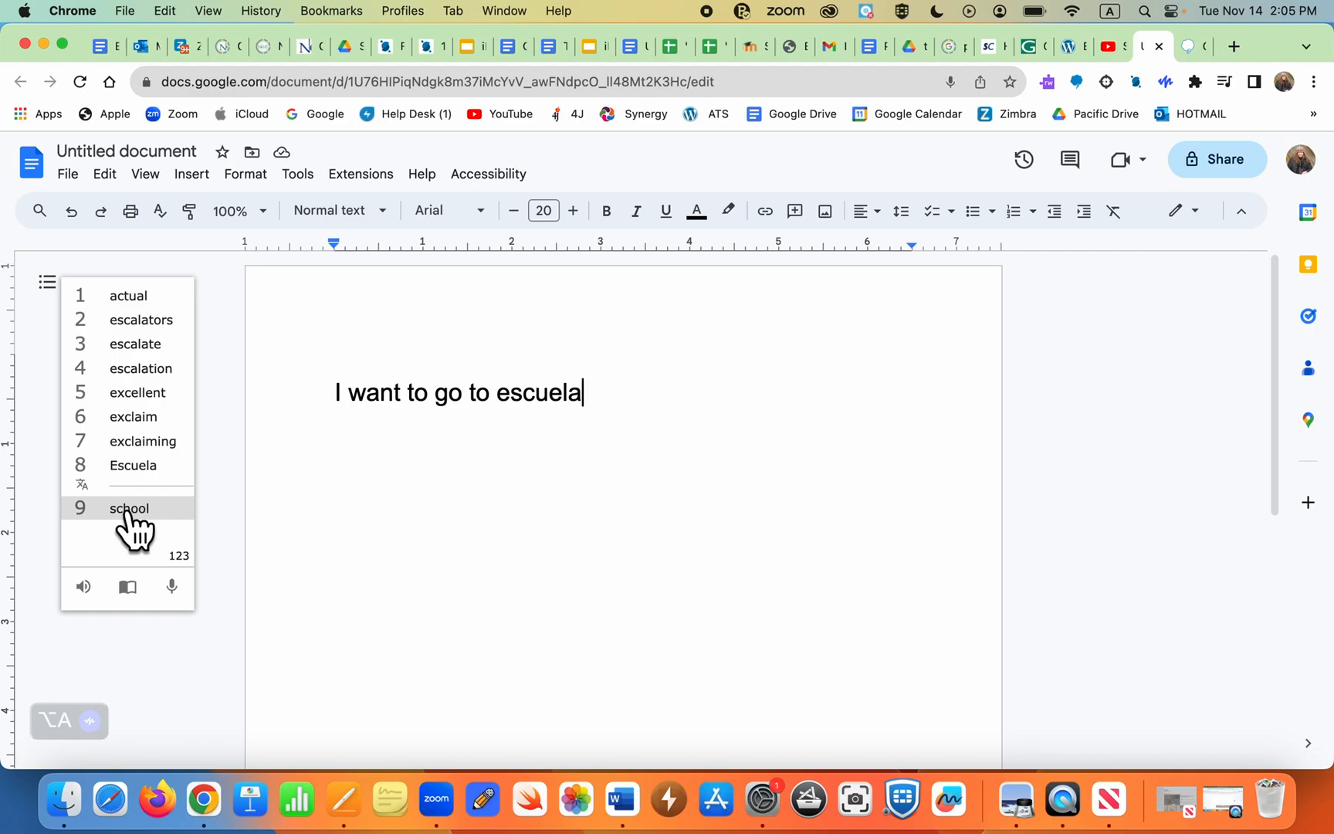
pyautogui.click(129, 509)
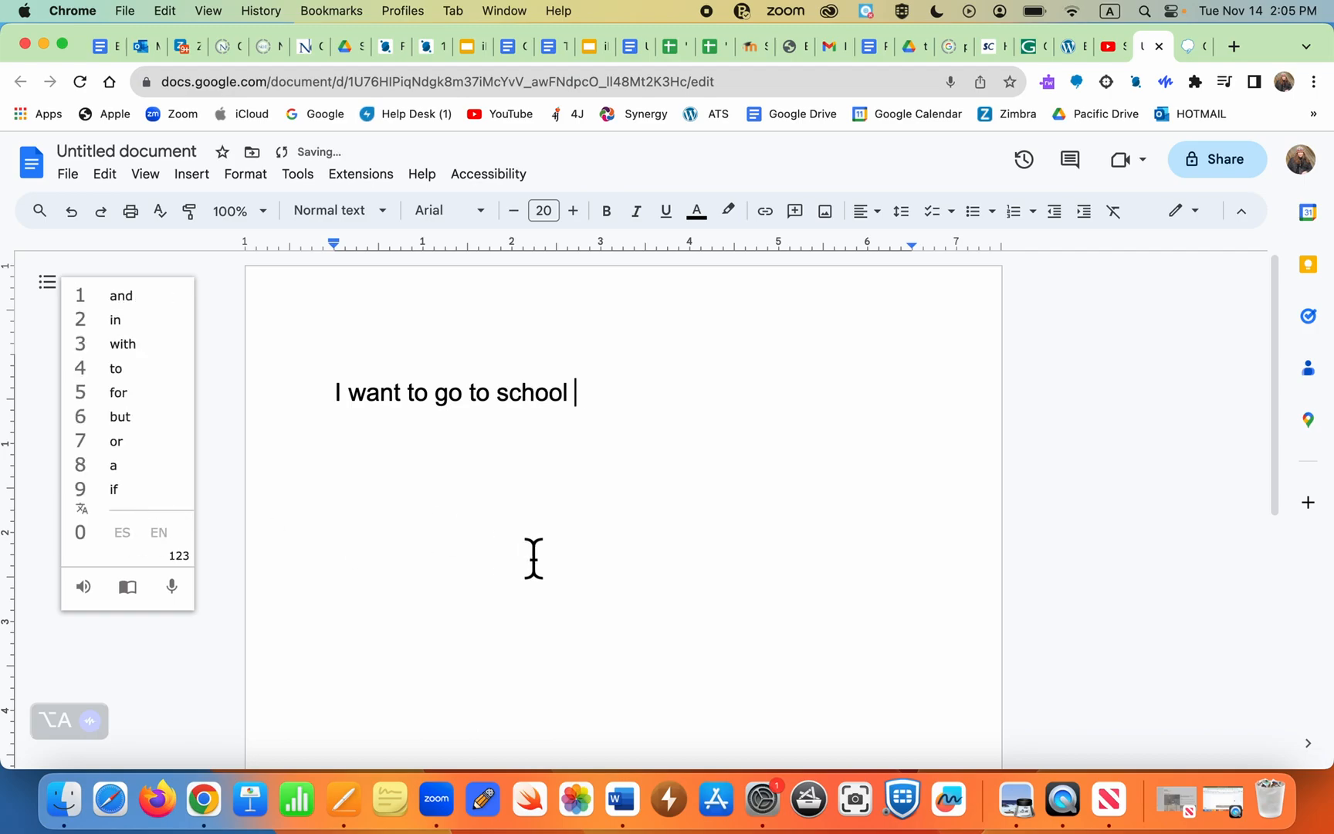
pyautogui.write('.')
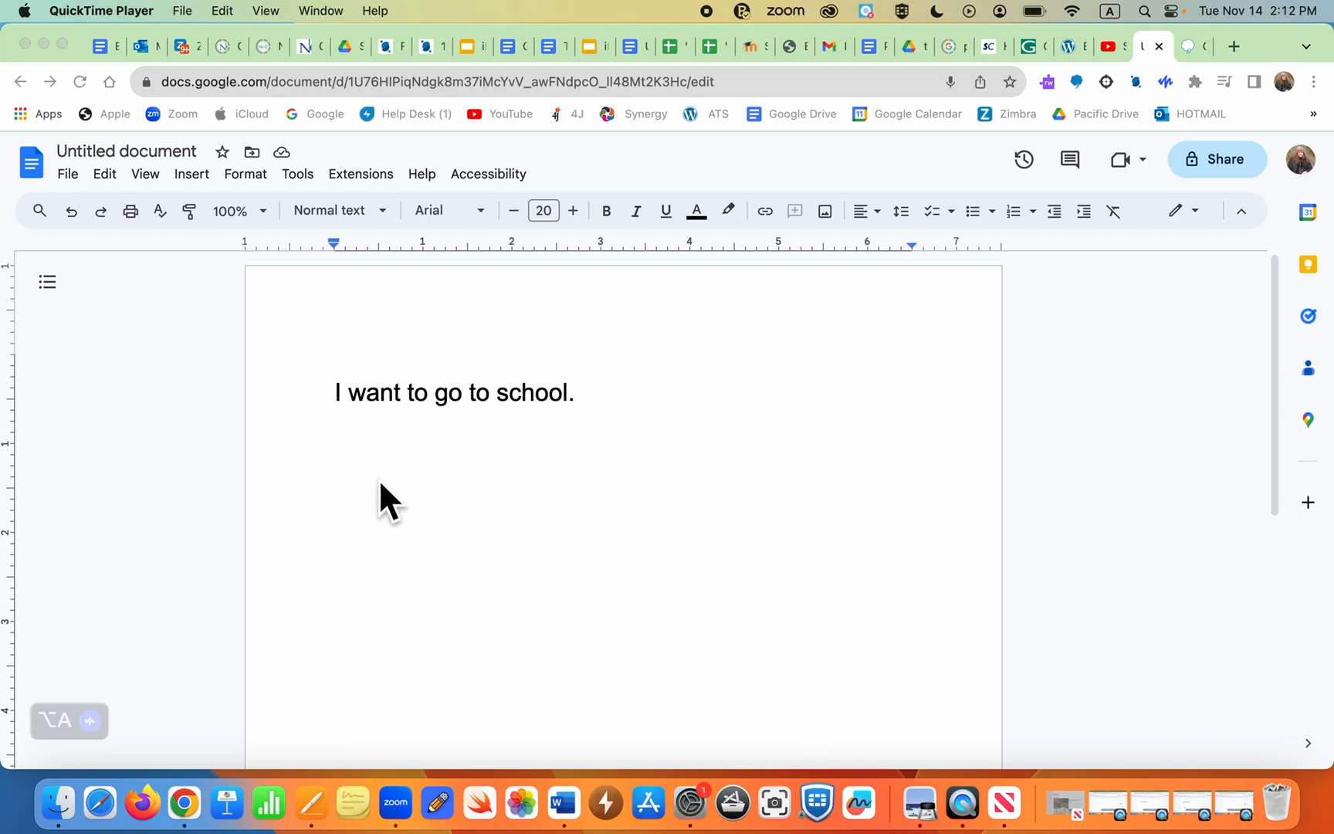
# Step: Enable Co:Writer's Space Science topic and write "The planetarium" below the first sentence, completing "pl" with the predicted word
pyautogui.click(358, 473)
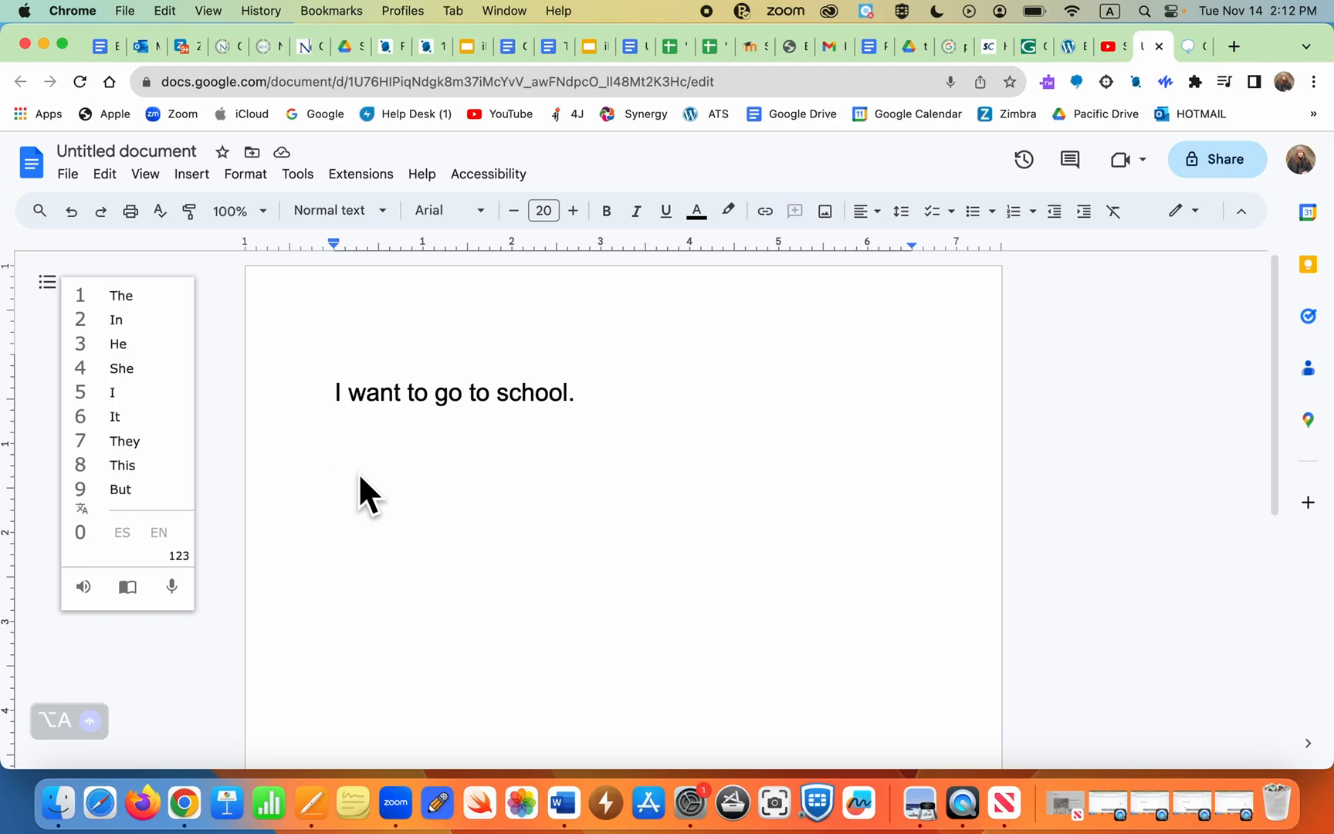
pyautogui.click(127, 587)
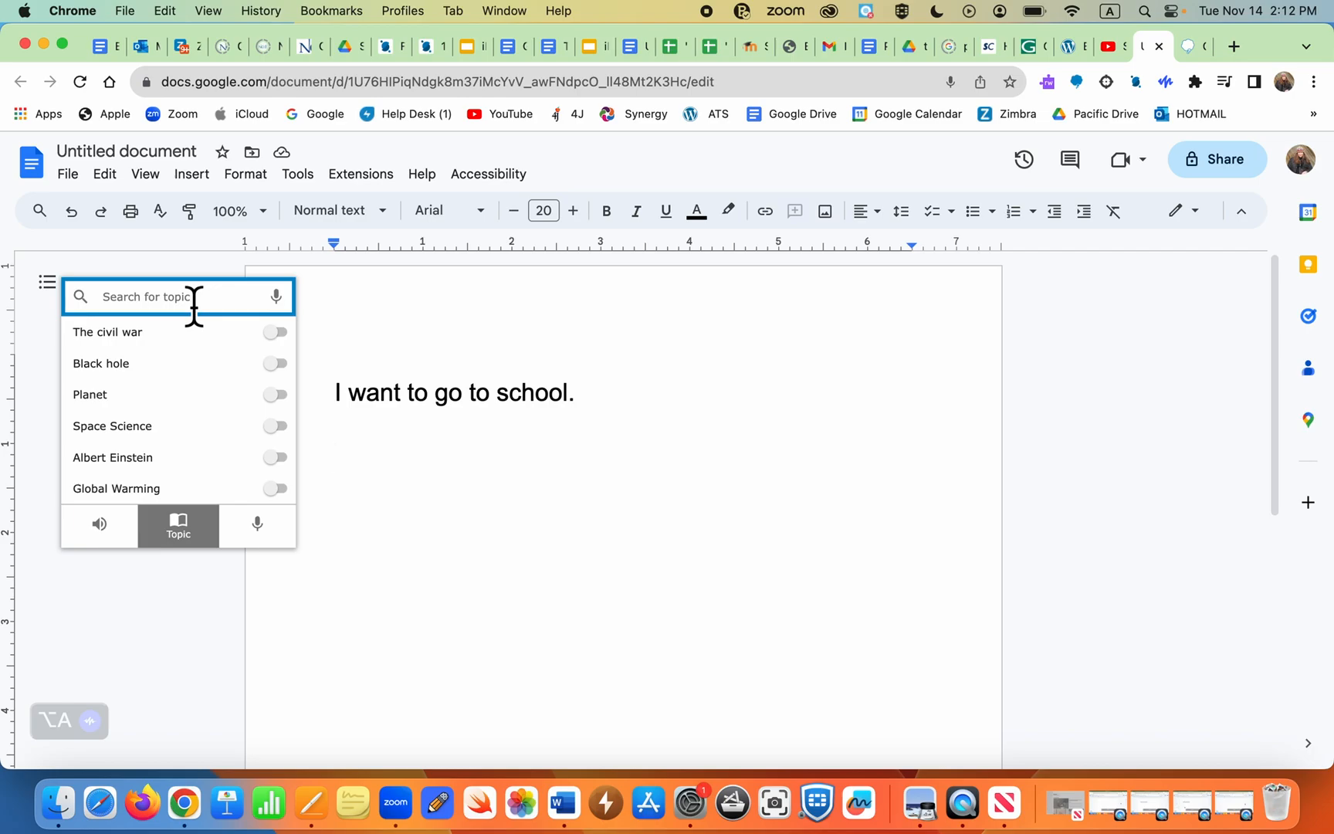
pyautogui.click(278, 426)
pyautogui.click(100, 525)
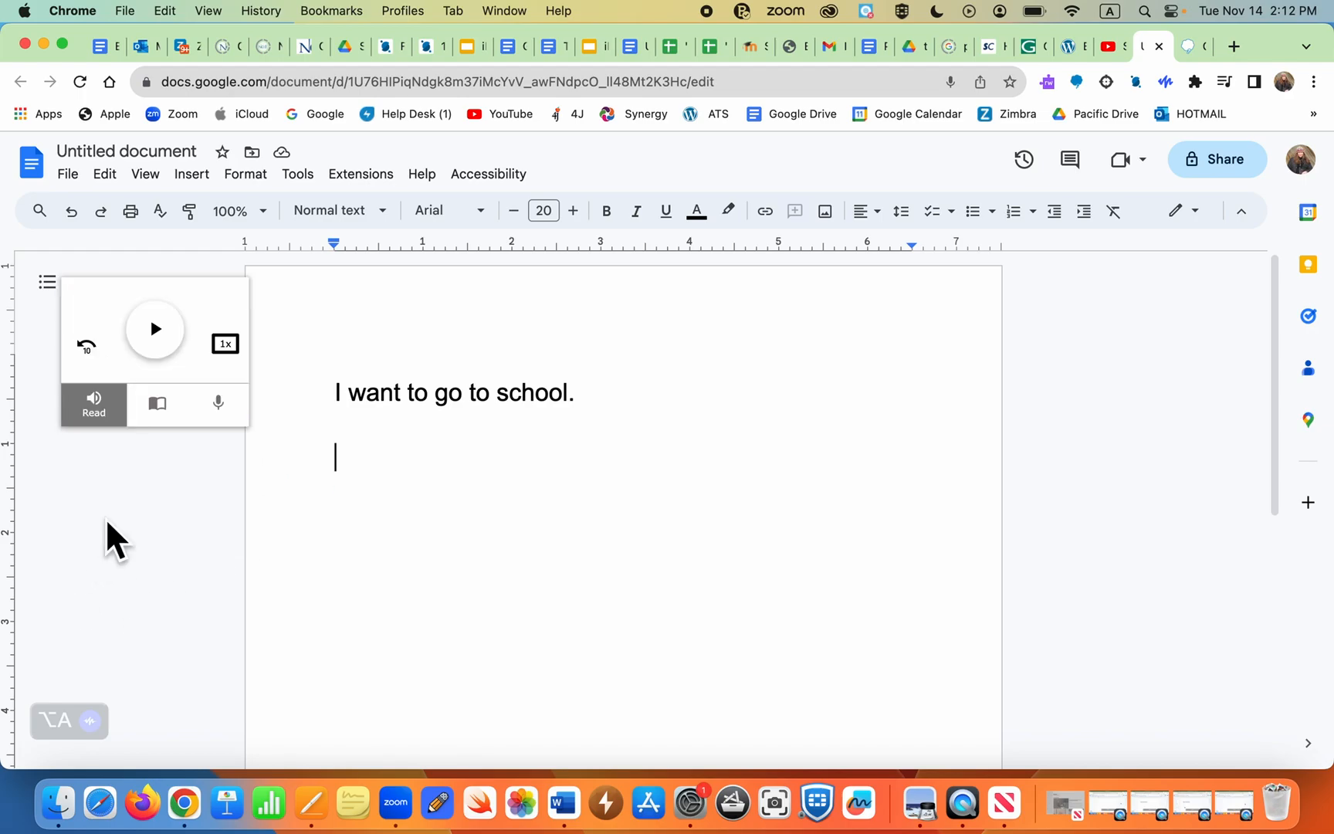
pyautogui.click(95, 421)
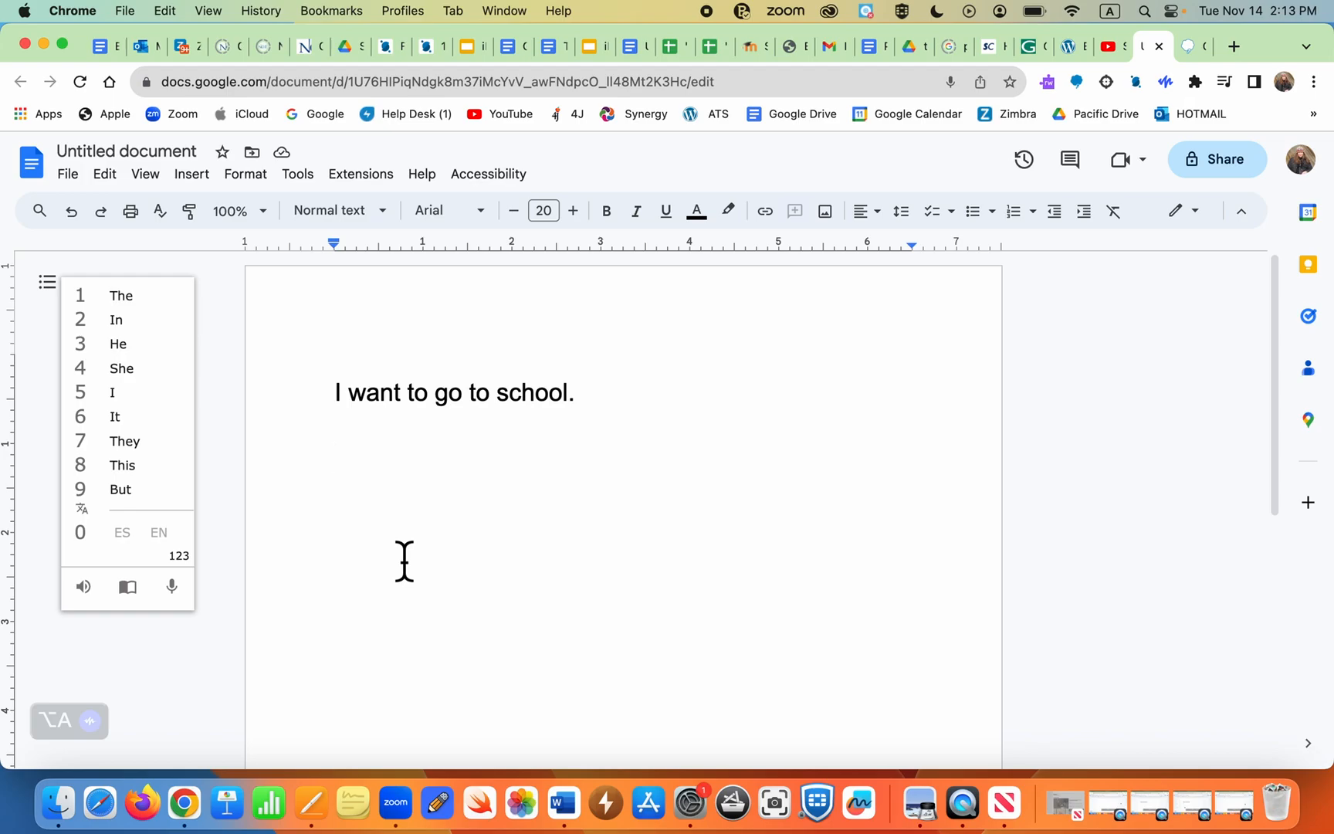
pyautogui.write('The pl')
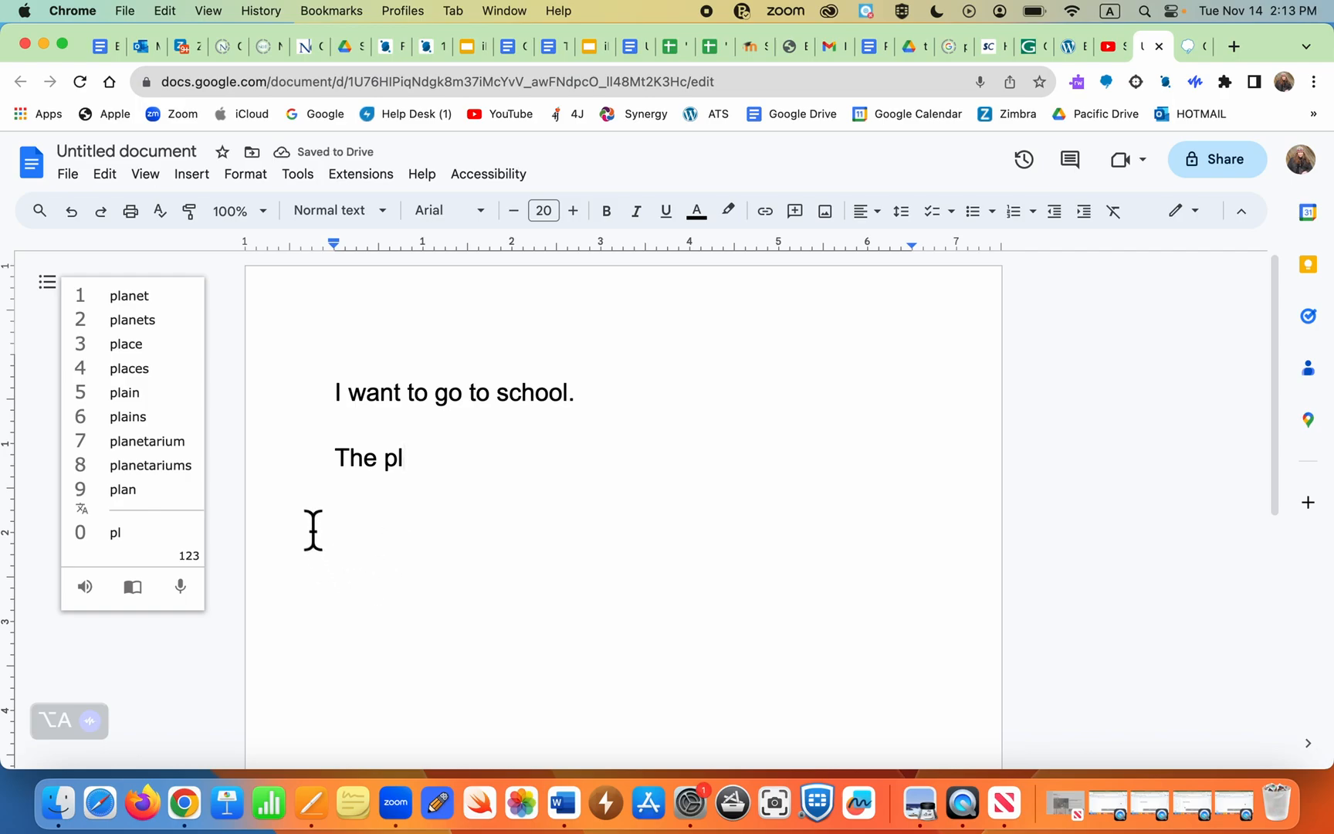
pyautogui.click(178, 443)
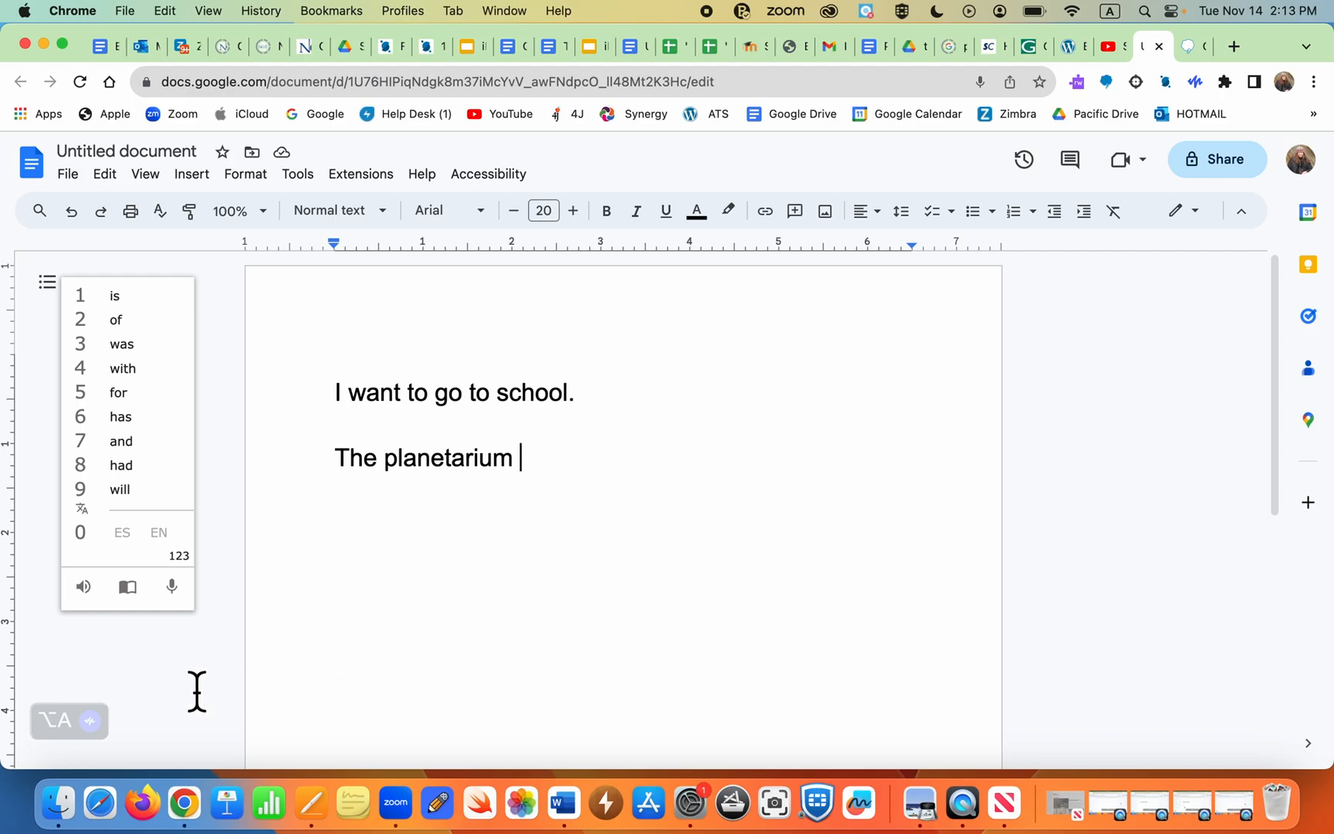
# Step: Turn off the Space Science topic in Co:Writer and return to the word predictions
pyautogui.click(127, 587)
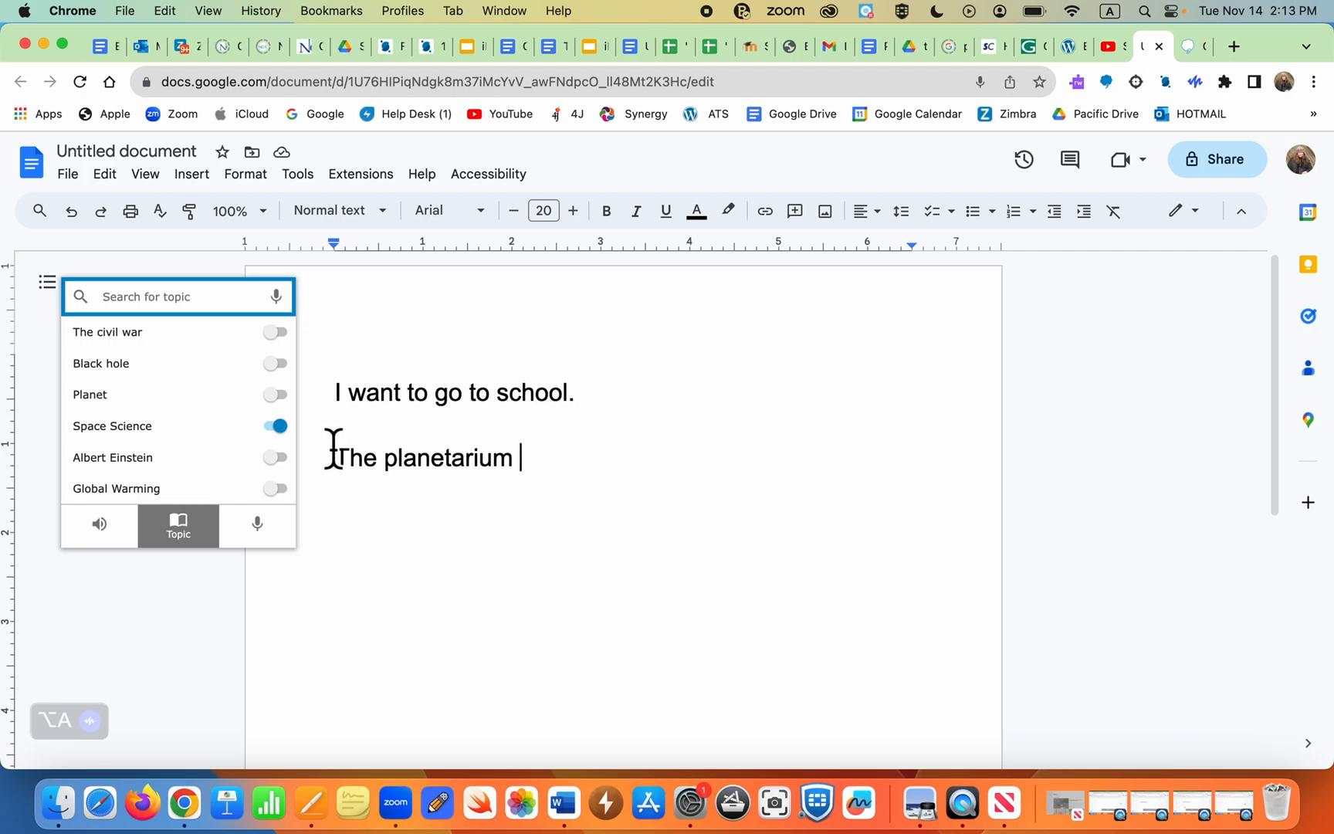
pyautogui.click(290, 428)
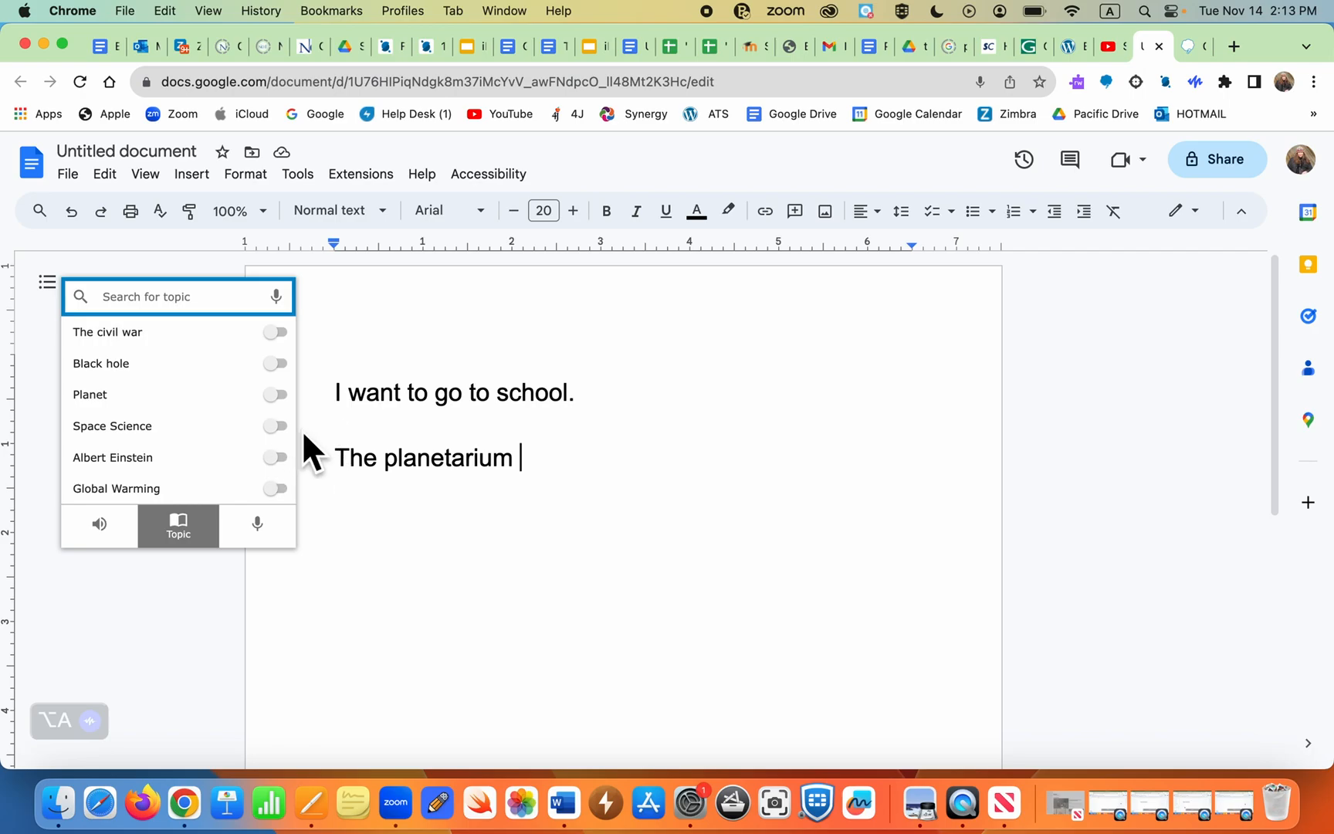
pyautogui.click(178, 536)
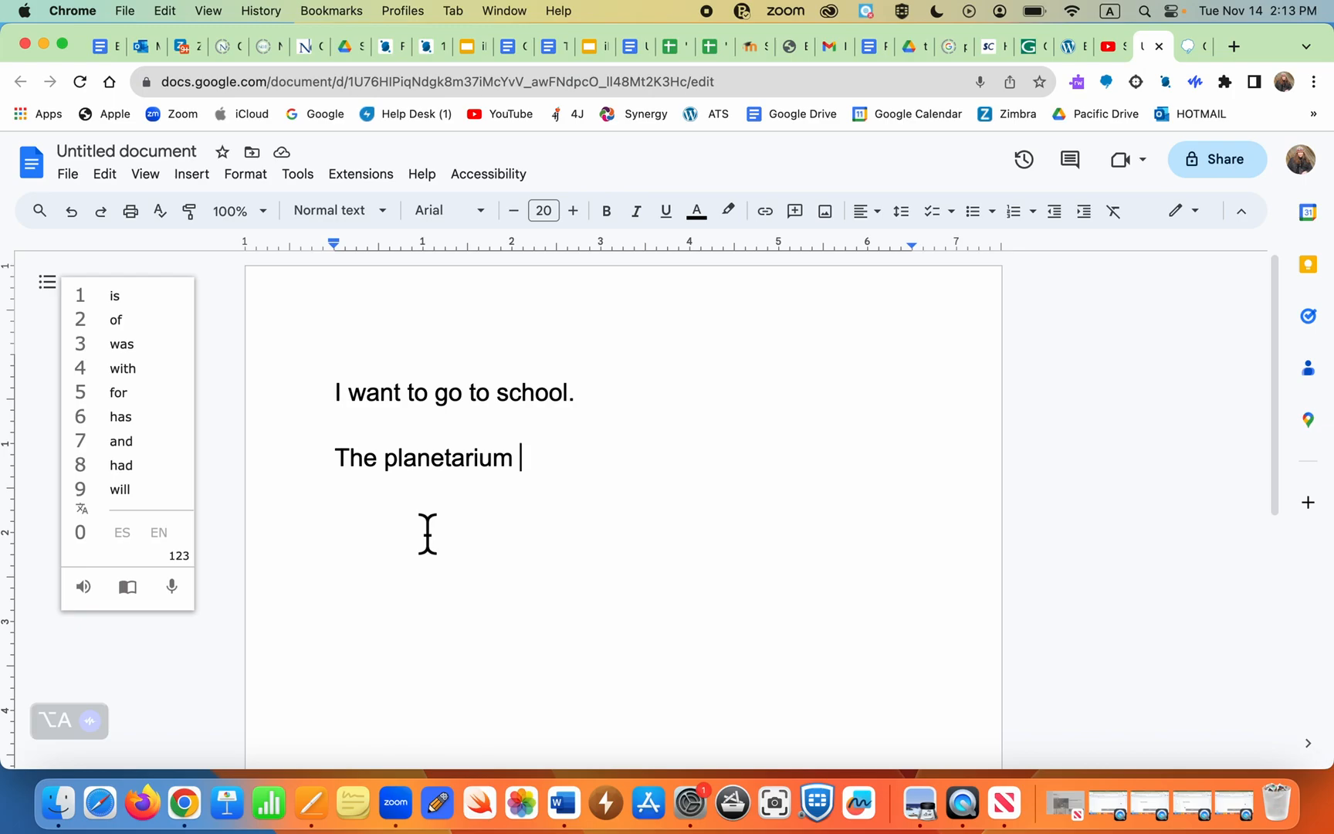
# Step: On a new line, dictate with Co:Writer in English: "I'm writing a sentence. The next sentence will have a capital. Do you see how that works?"
pyautogui.press('Return')
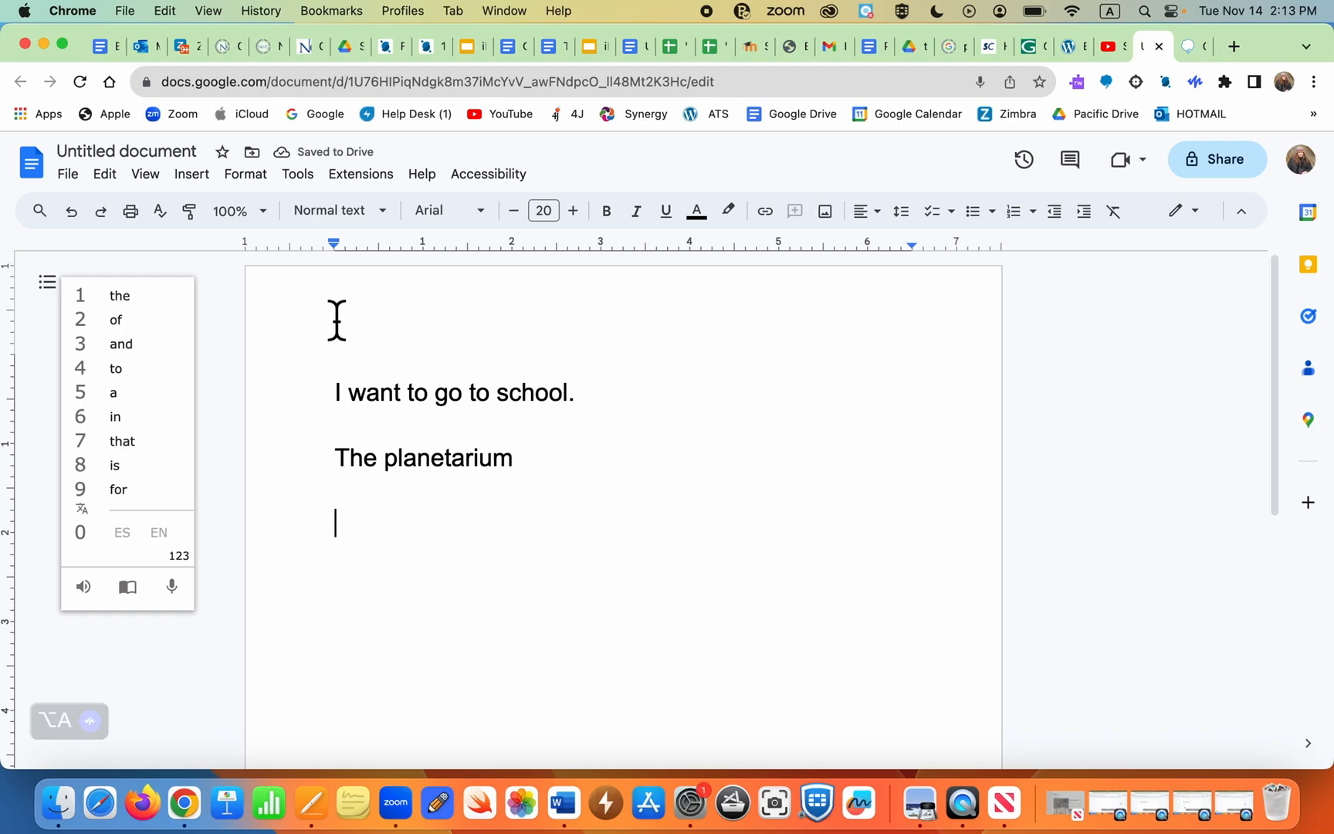
pyautogui.click(297, 174)
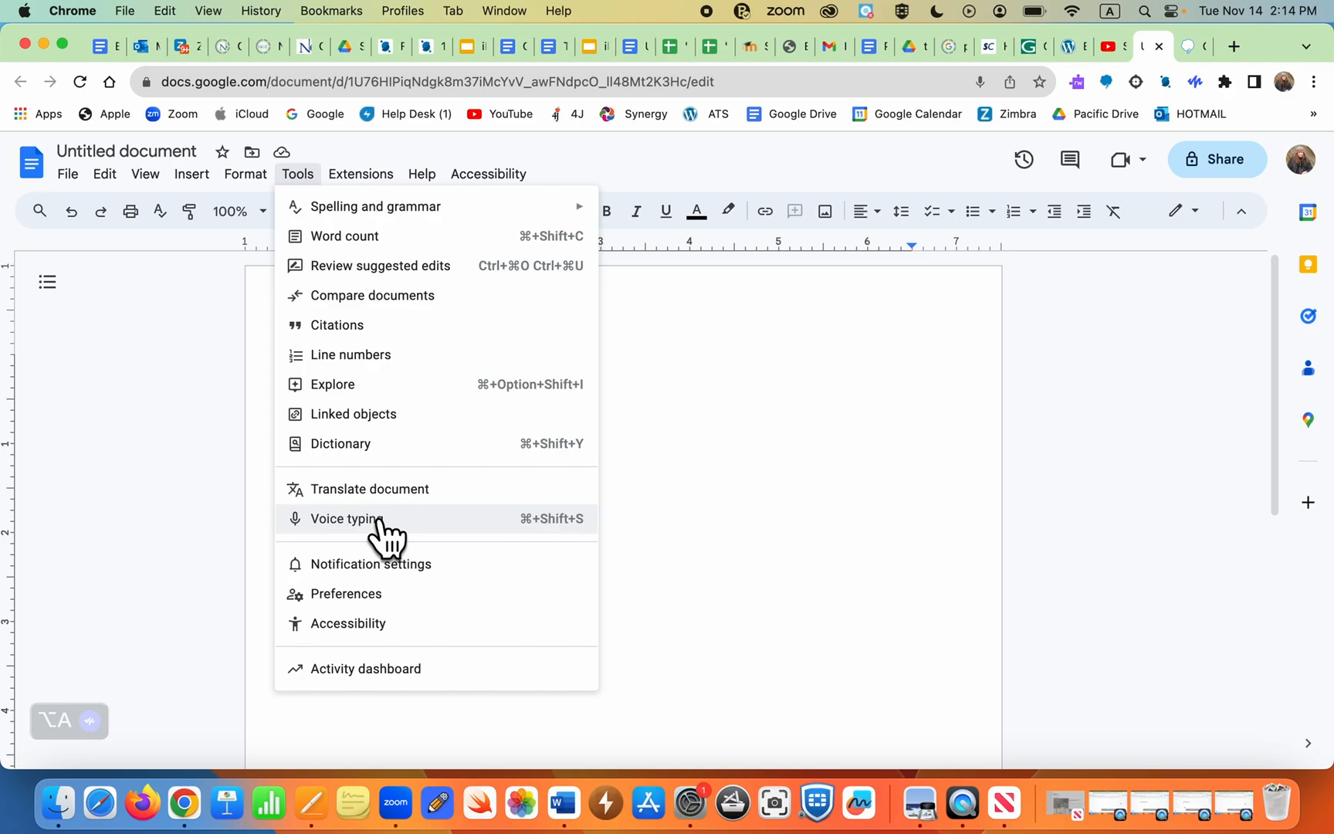
pyautogui.click(685, 542)
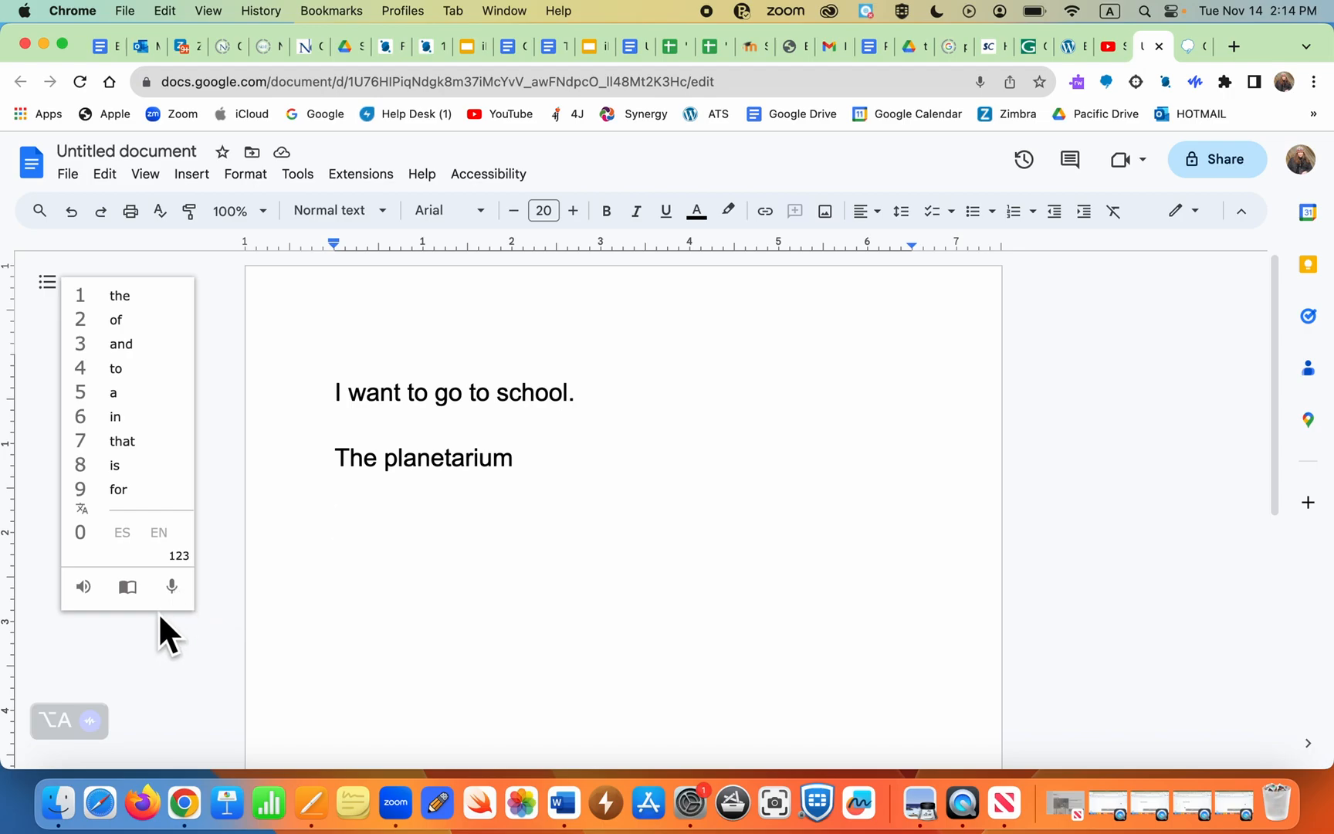
pyautogui.click(173, 587)
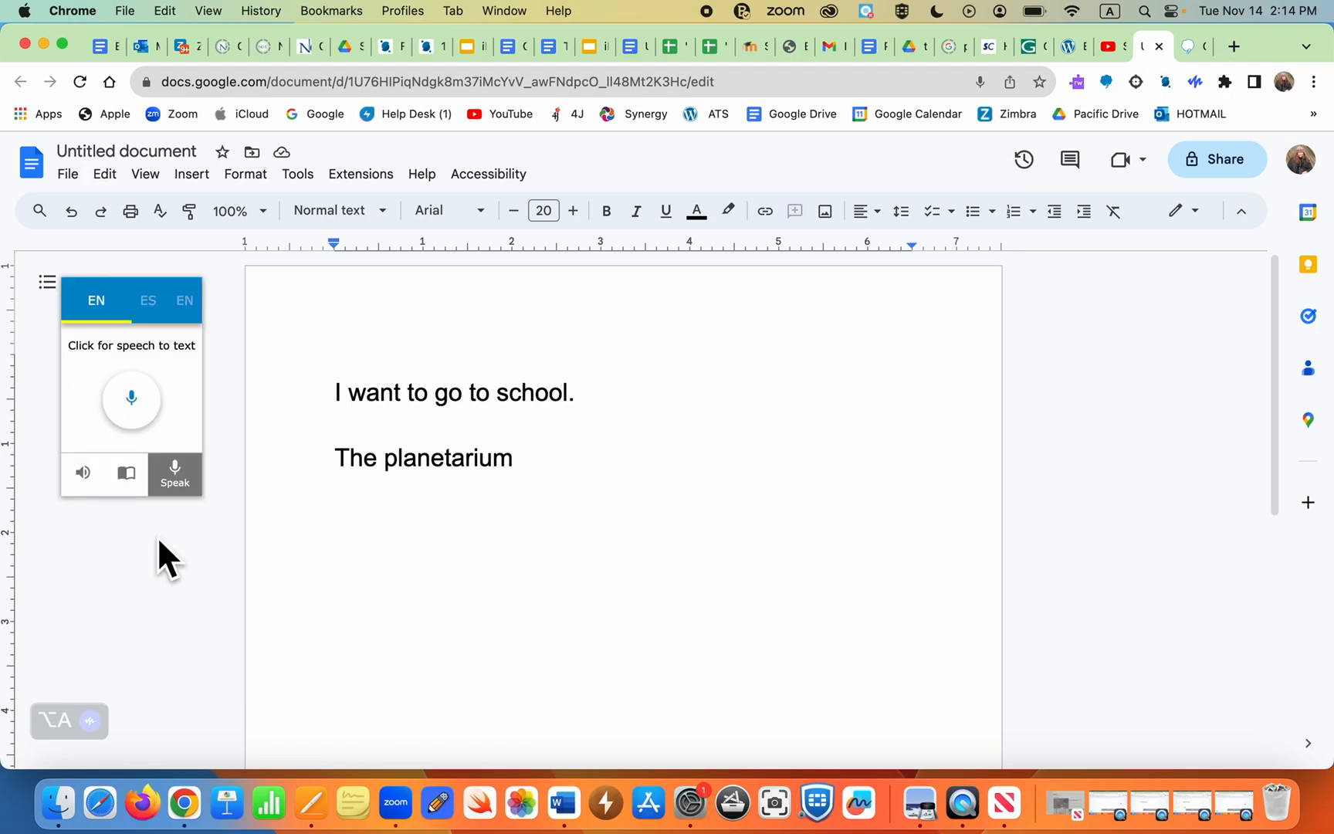
pyautogui.click(131, 396)
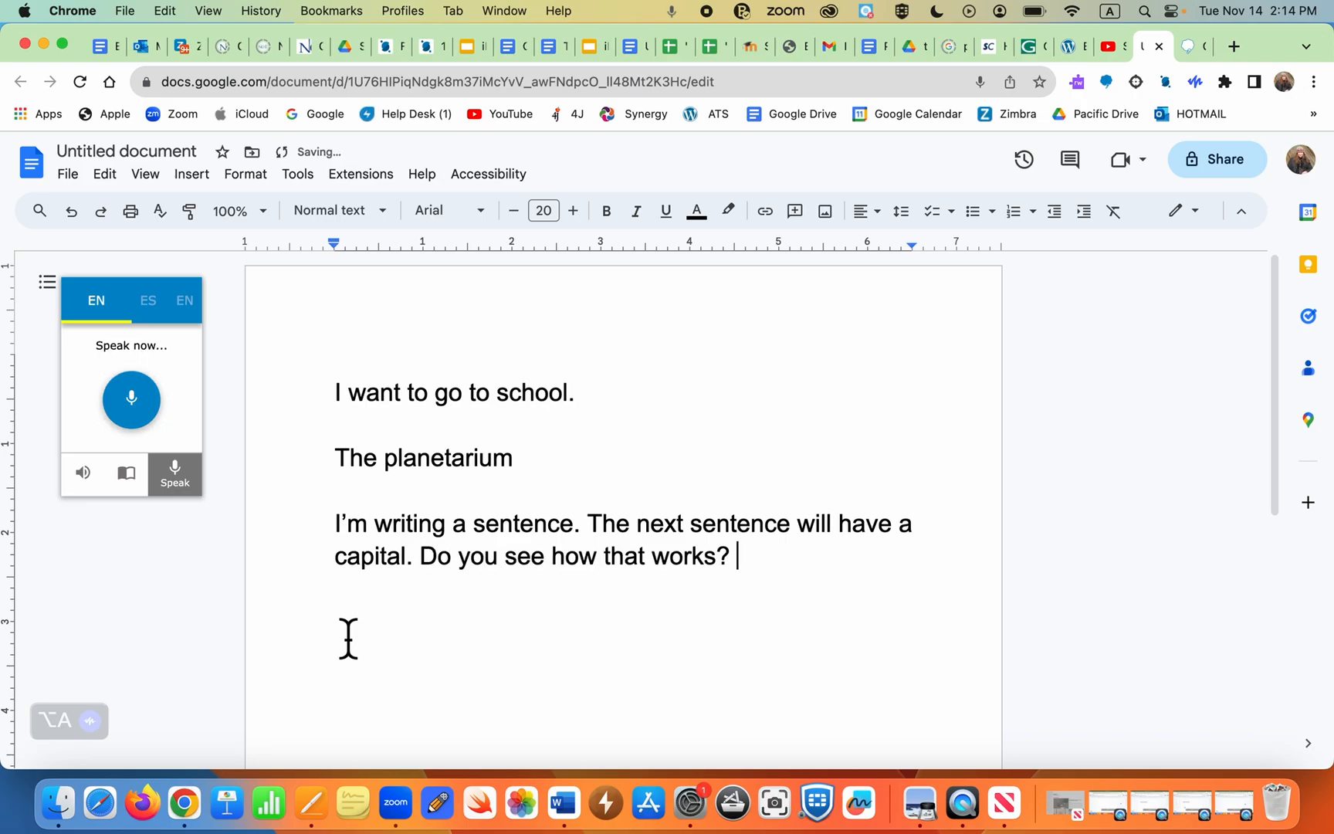
pyautogui.click(147, 397)
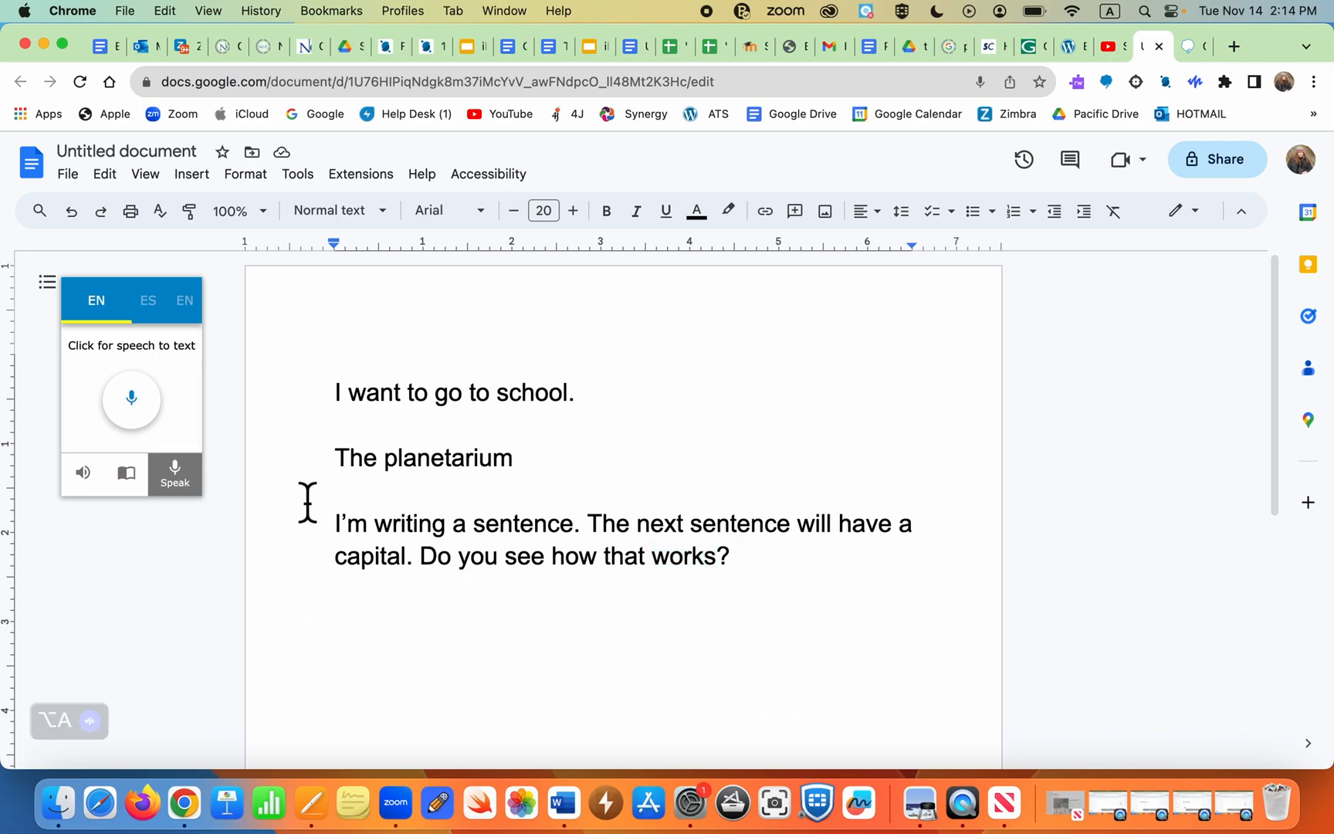
# Step: Have Co:Writer read the document aloud from the start of the first sentence, and stop the playback
pyautogui.click(335, 402)
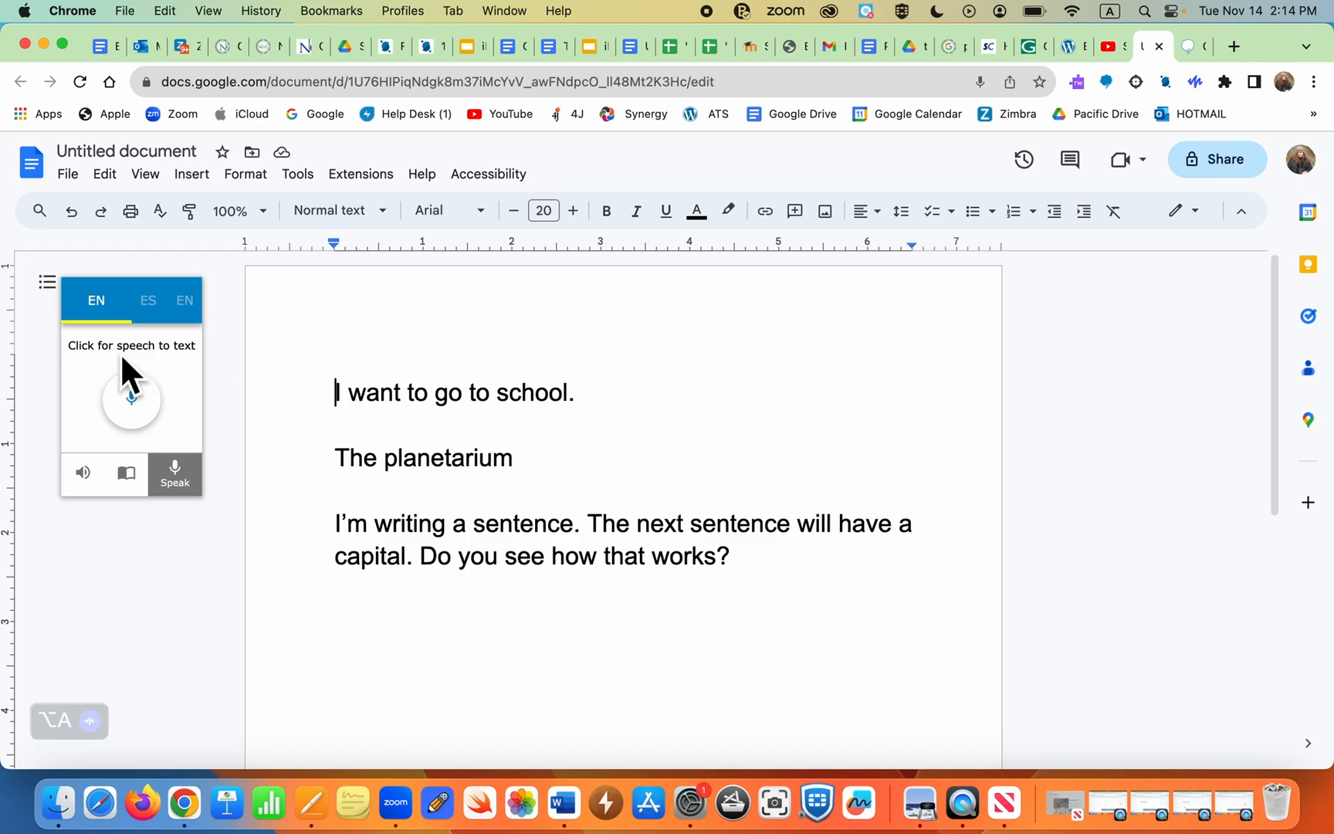
pyautogui.click(84, 470)
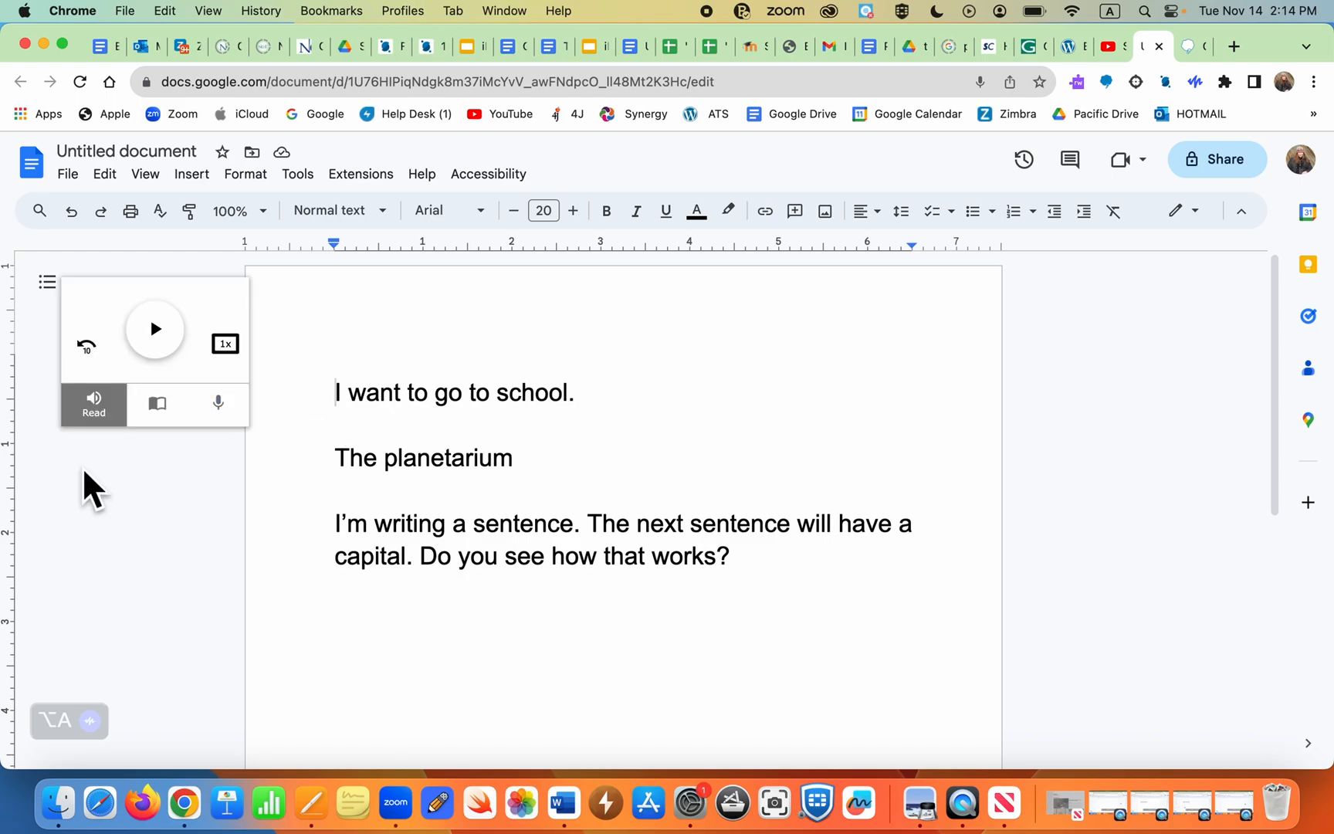
pyautogui.click(155, 330)
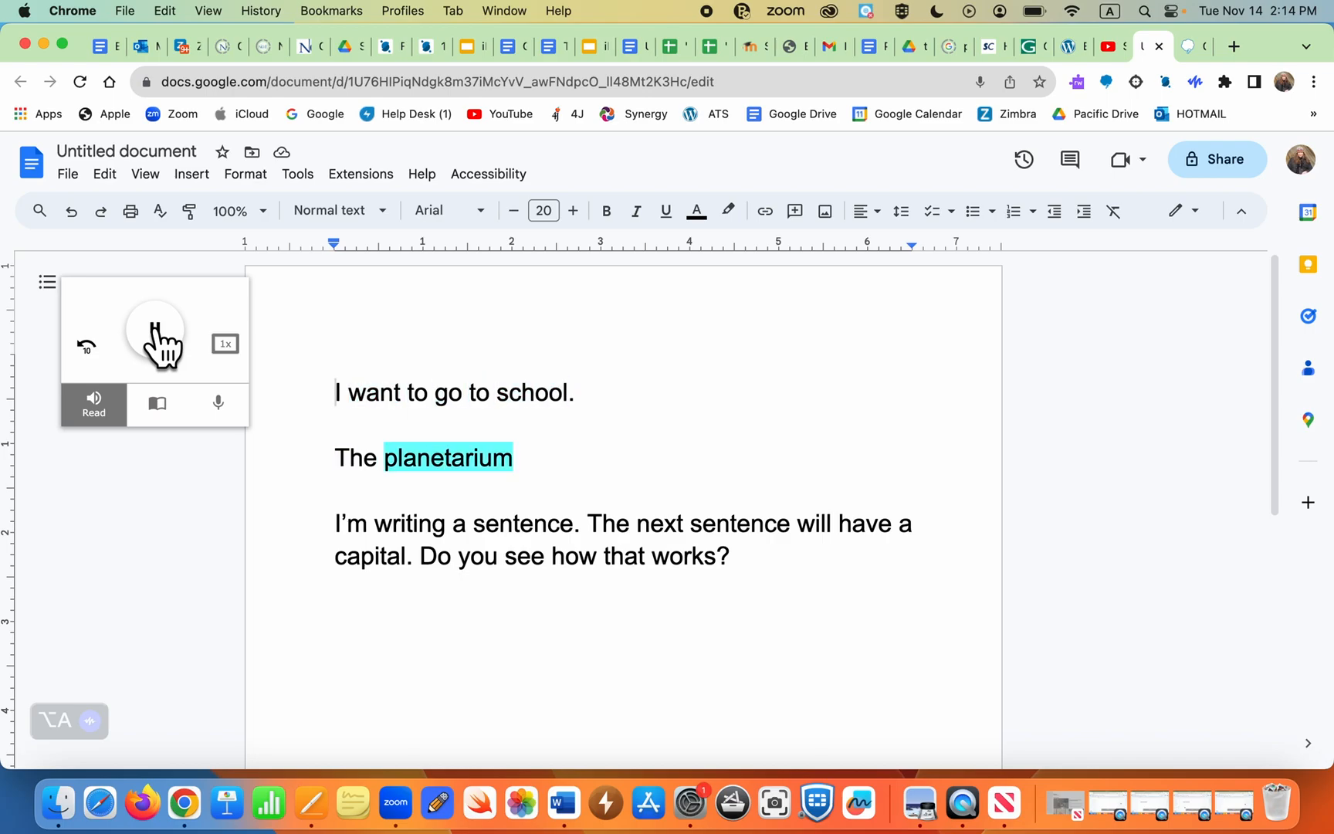
pyautogui.click(156, 328)
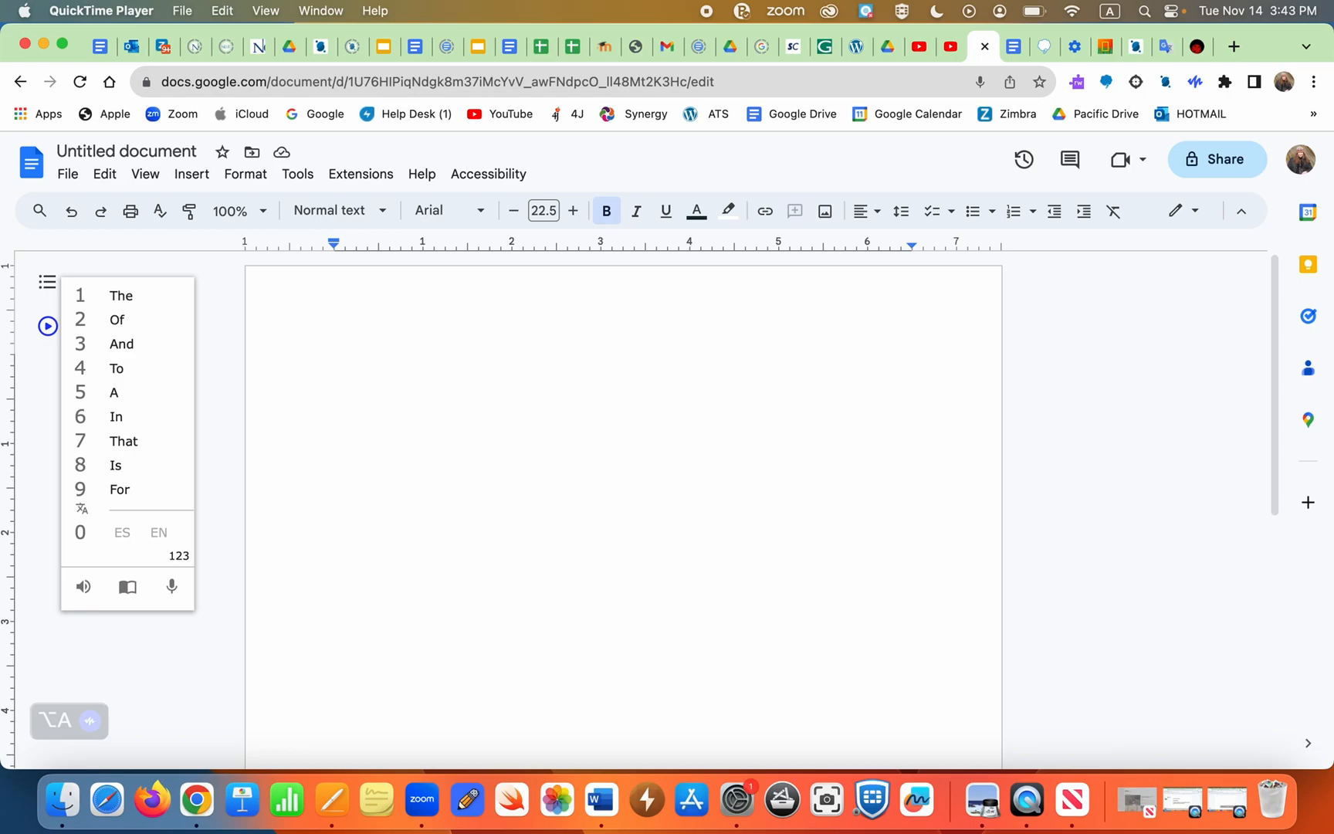
# Step: Set Co:Writer's speech to text to Spanish-to-English translation and dictate a question that produces "What is your favorite food for breakfast?"
pyautogui.click(171, 586)
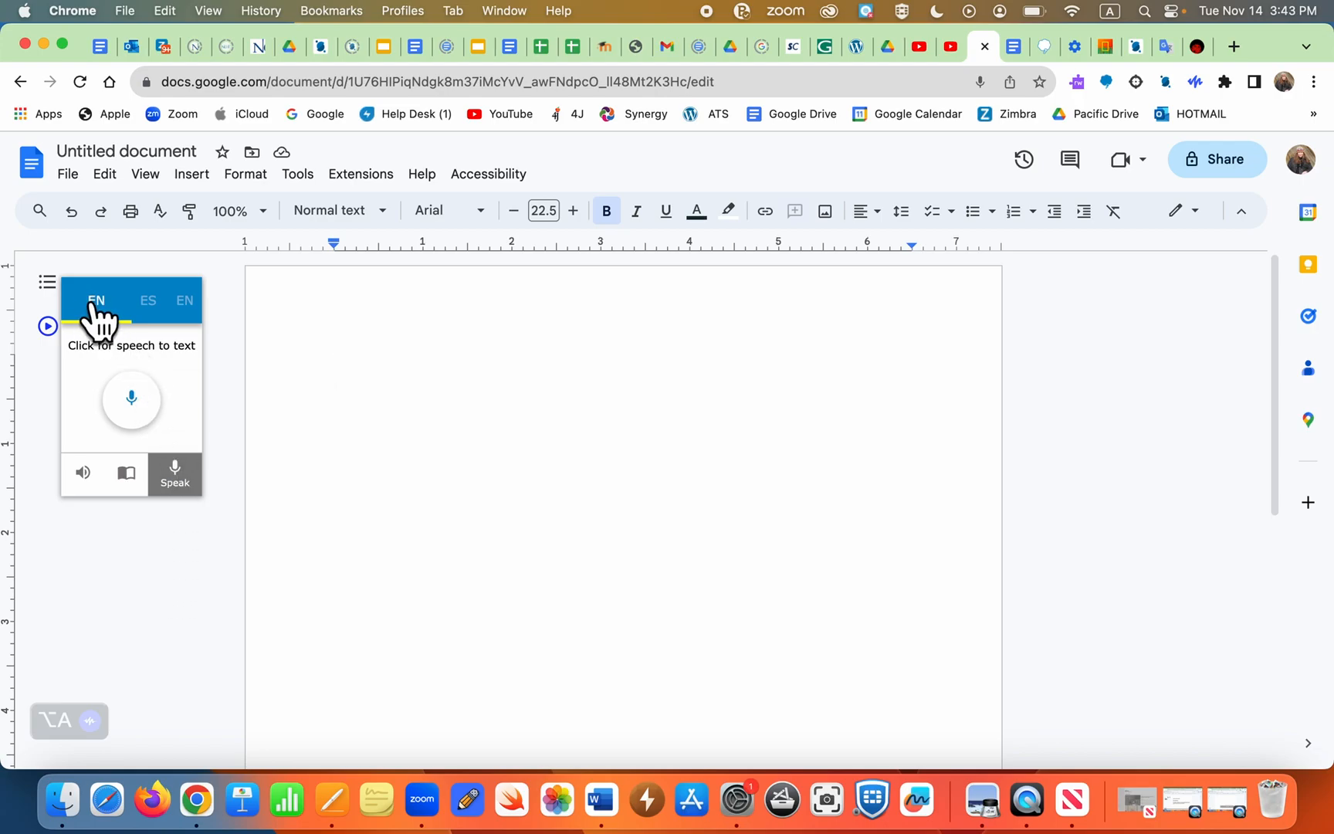
pyautogui.click(158, 303)
pyautogui.click(132, 399)
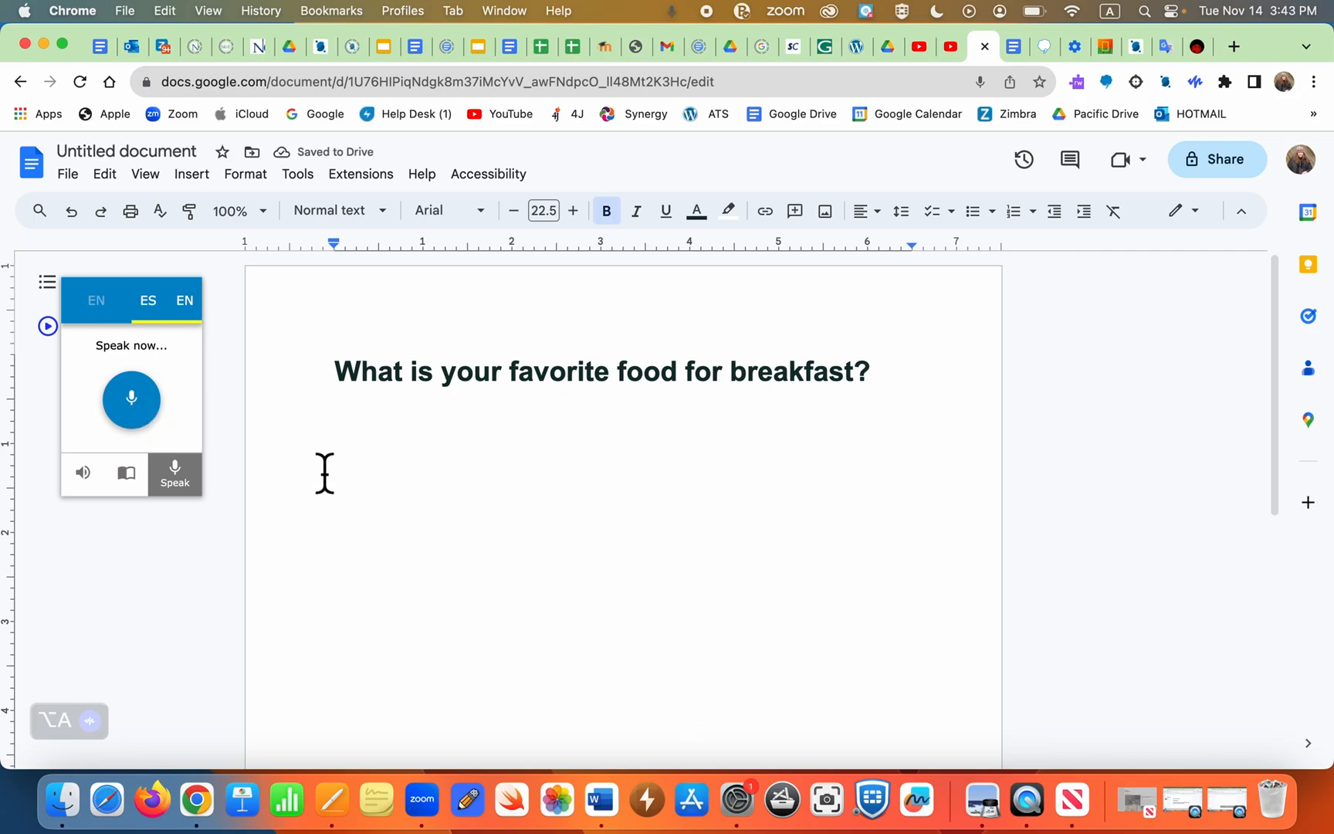
pyautogui.click(143, 409)
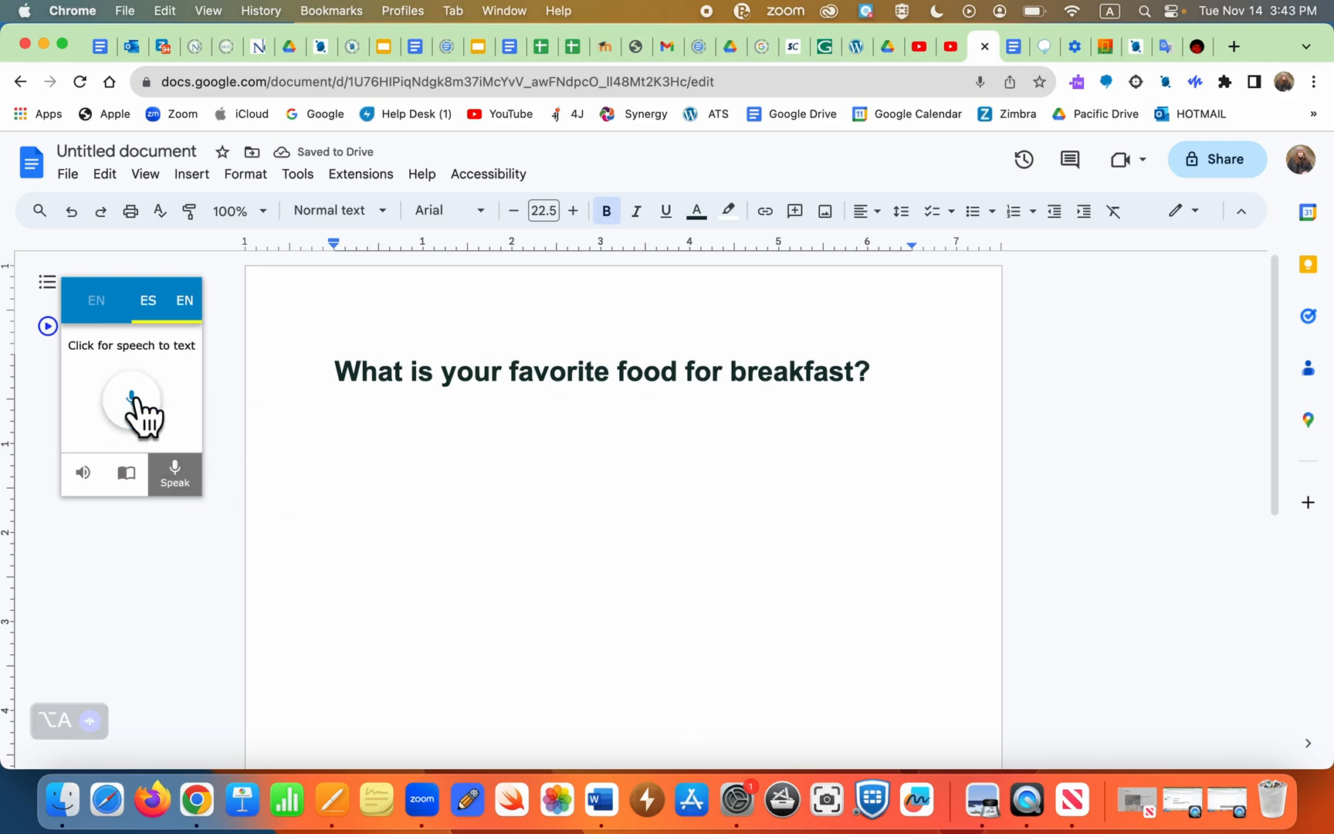